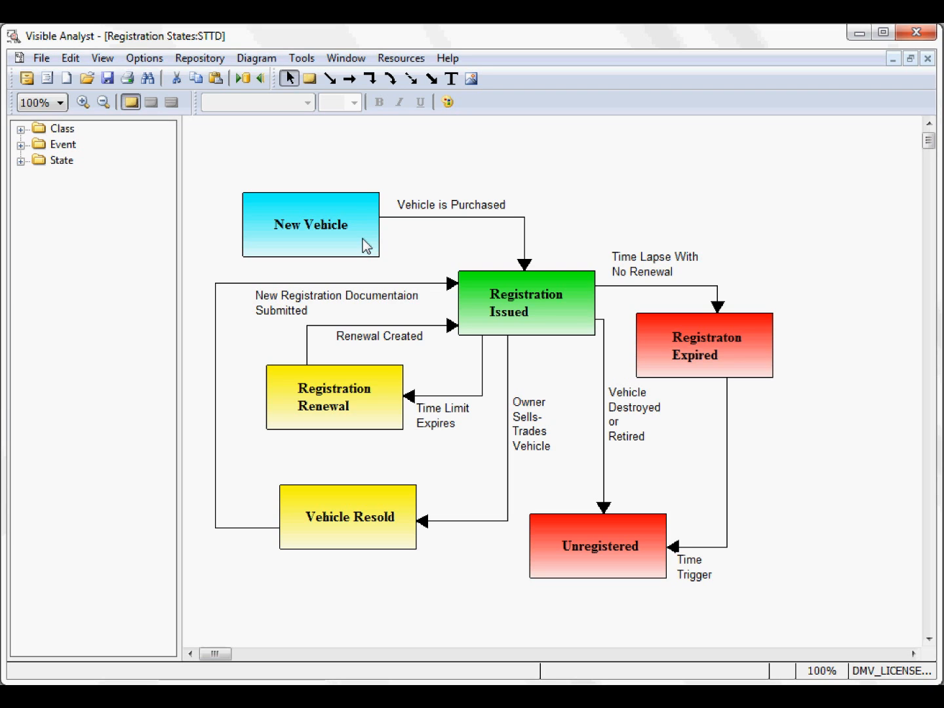
Review the New Vehicle state's definition, including its description, locations and links, and close the definition.
{"action": "right_click", "coordinate": [365, 247]}
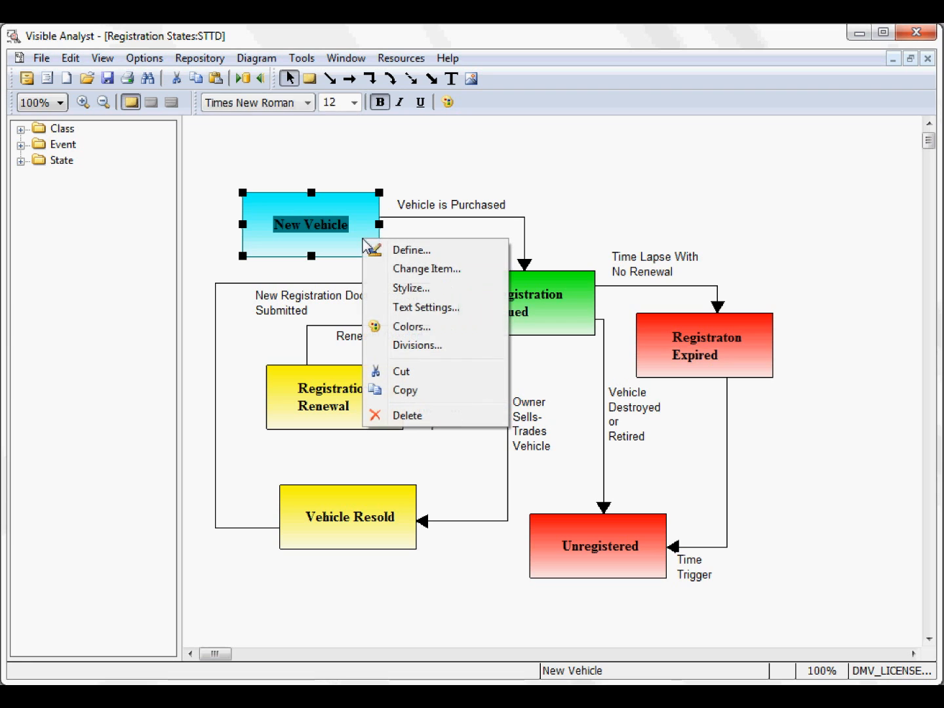
{"action": "left_click", "coordinate": [402, 251]}
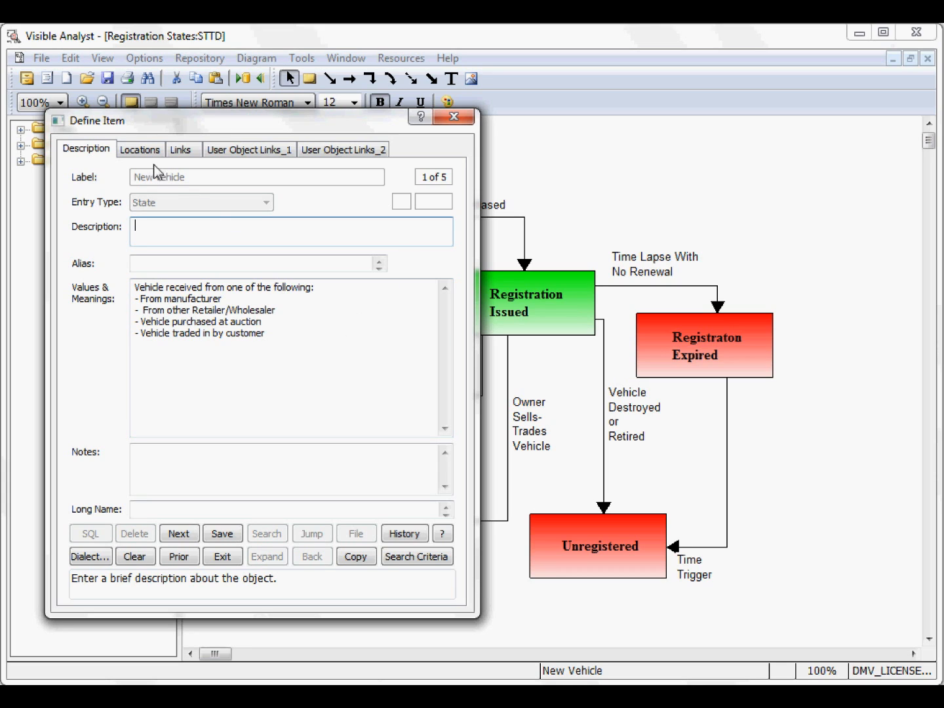
{"action": "left_click", "coordinate": [145, 149]}
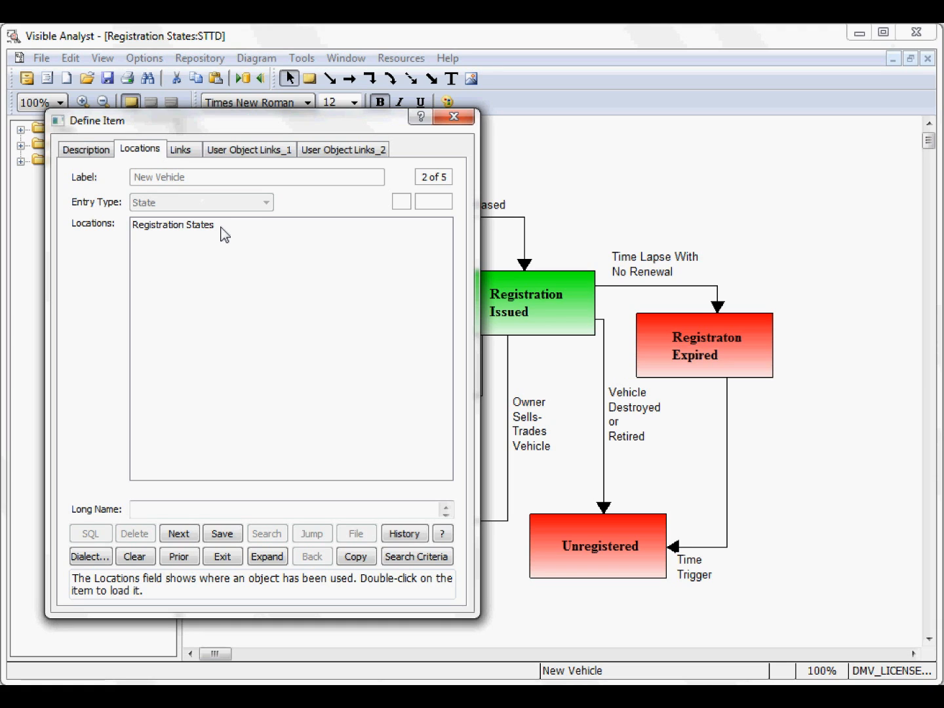
{"action": "left_click", "coordinate": [181, 149]}
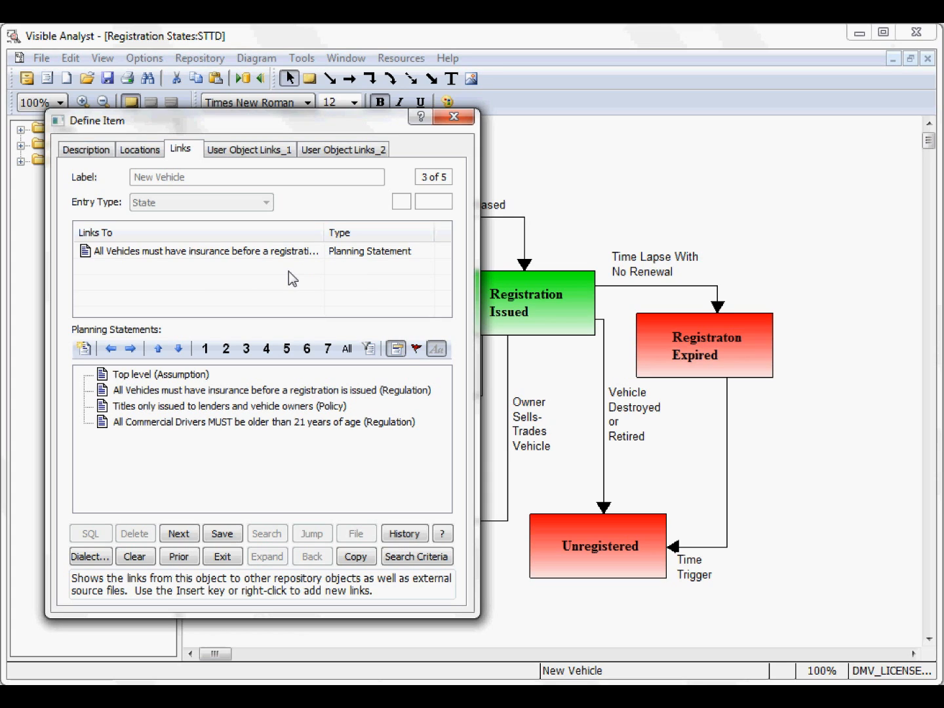
{"action": "left_click", "coordinate": [223, 557]}
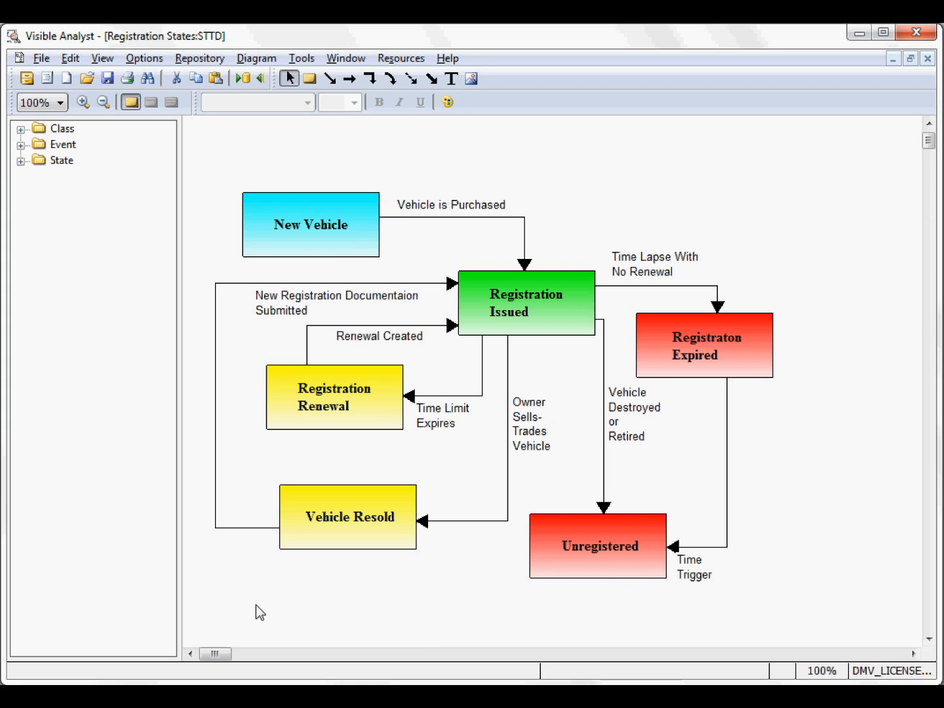
Create a new State Transition diagram with no boilerplate, a standard workspace, portrait orientation and Letter 8 1/2 x 11 in page size.
{"action": "left_click", "coordinate": [45, 58]}
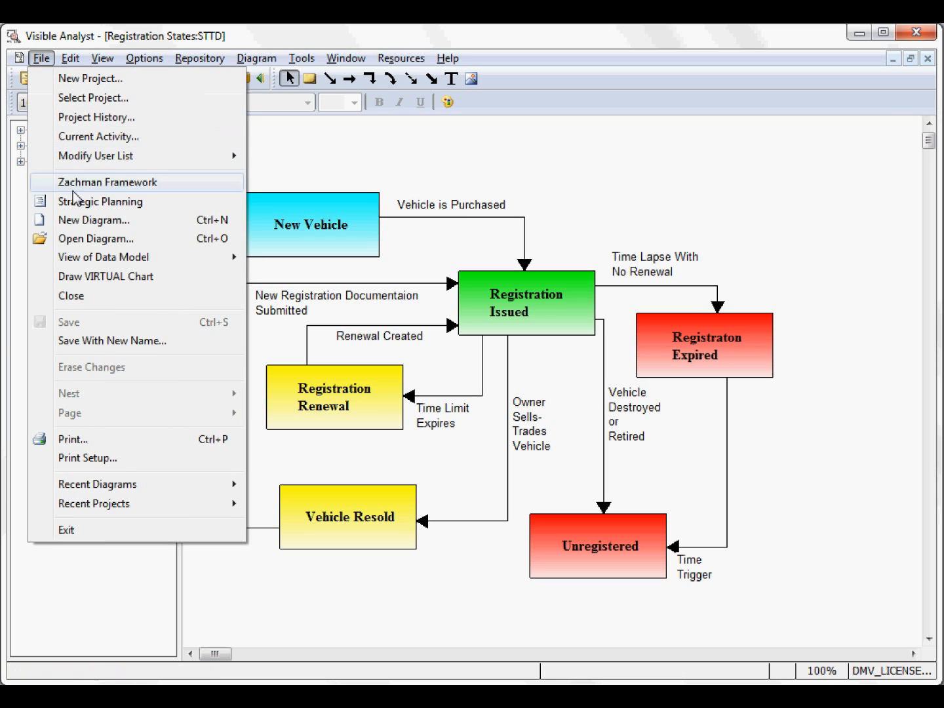
{"action": "left_click", "coordinate": [91, 223]}
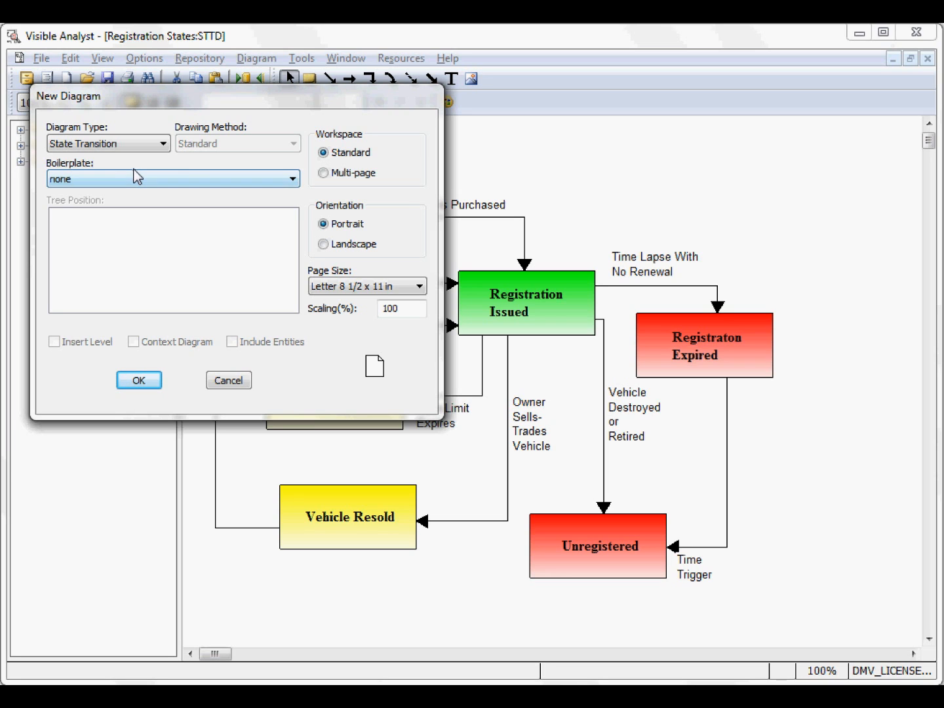
{"action": "left_click", "coordinate": [162, 143]}
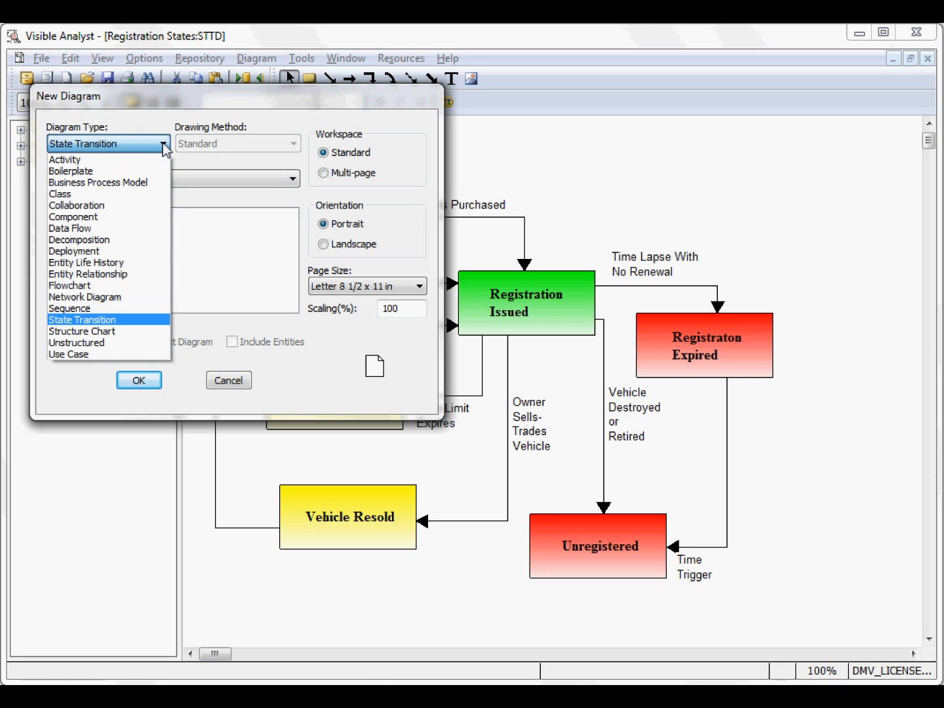
{"action": "left_click", "coordinate": [162, 143]}
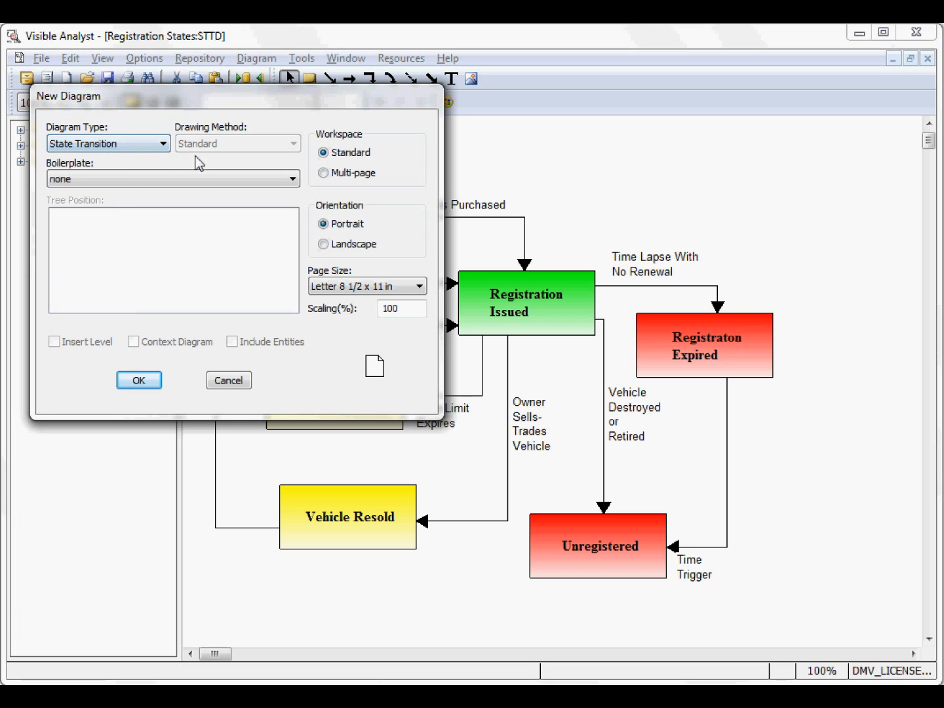
{"action": "left_click", "coordinate": [139, 380]}
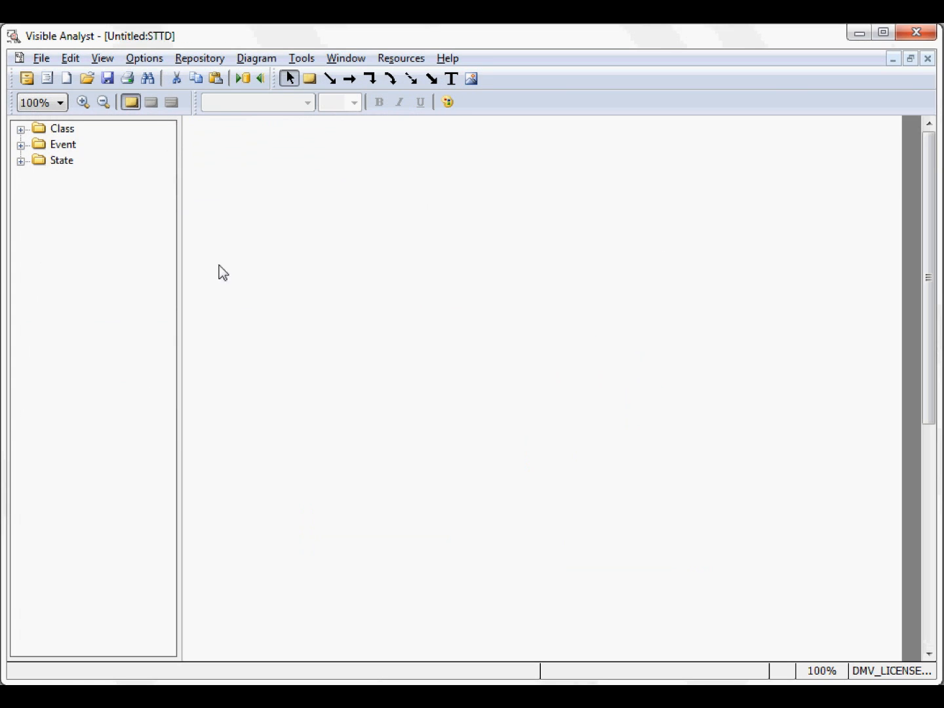
Add a state named "Title Issued" in the upper part of the blank diagram.
{"action": "left_click", "coordinate": [310, 79]}
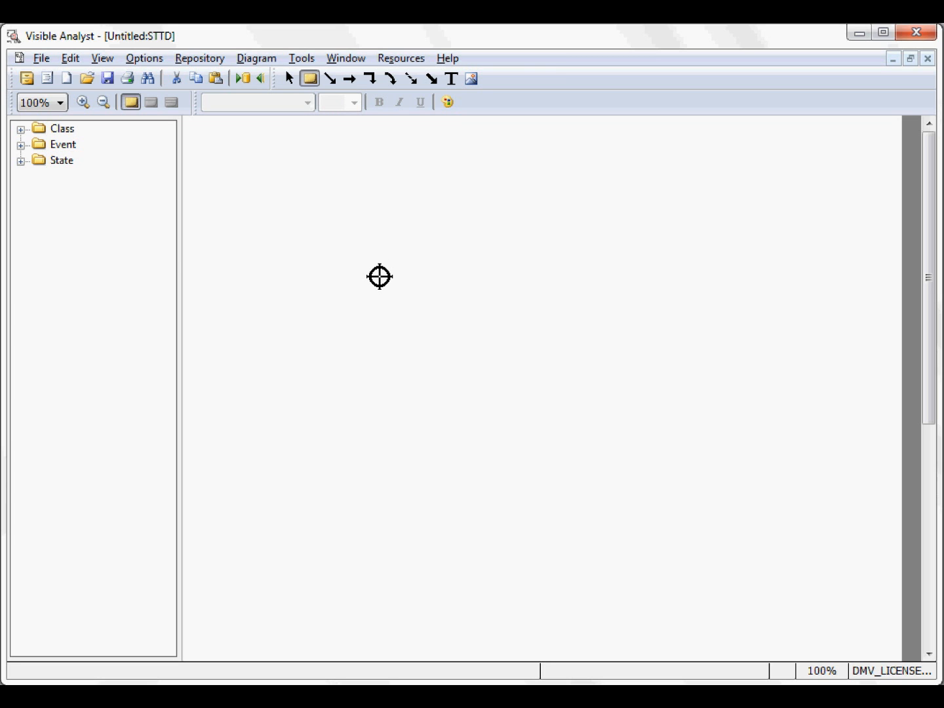
{"action": "left_click", "coordinate": [379, 276]}
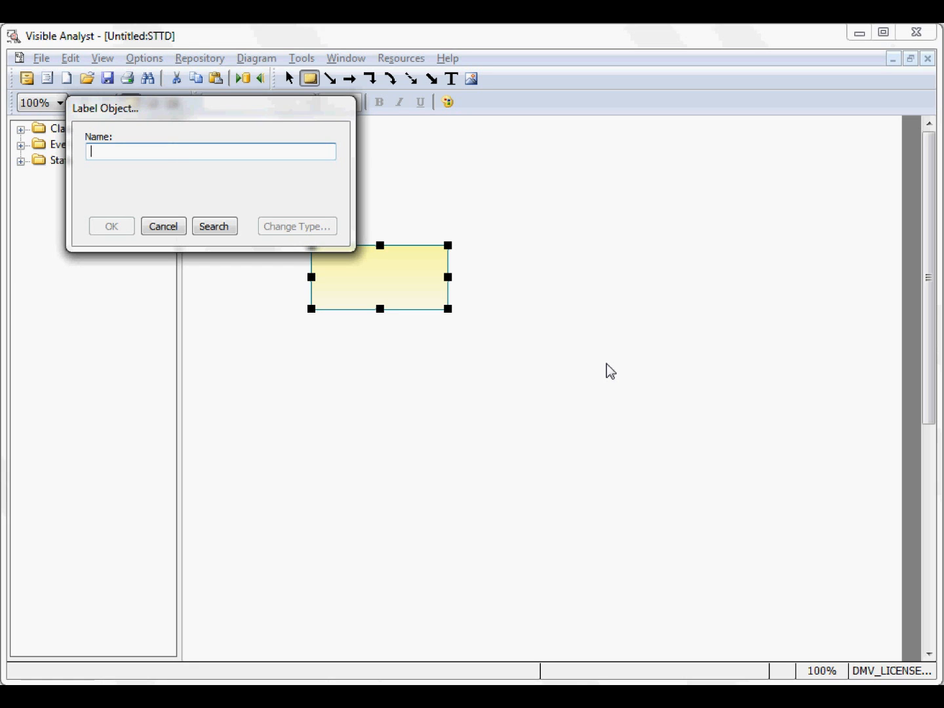
{"action": "type", "text": "Title "}
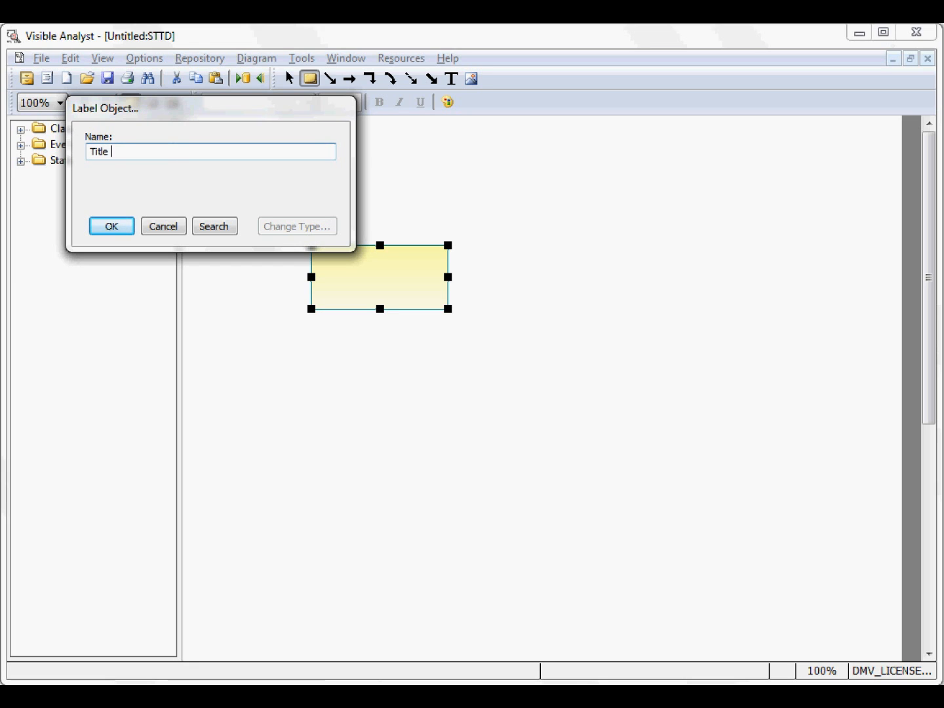
{"action": "type", "text": "Issued"}
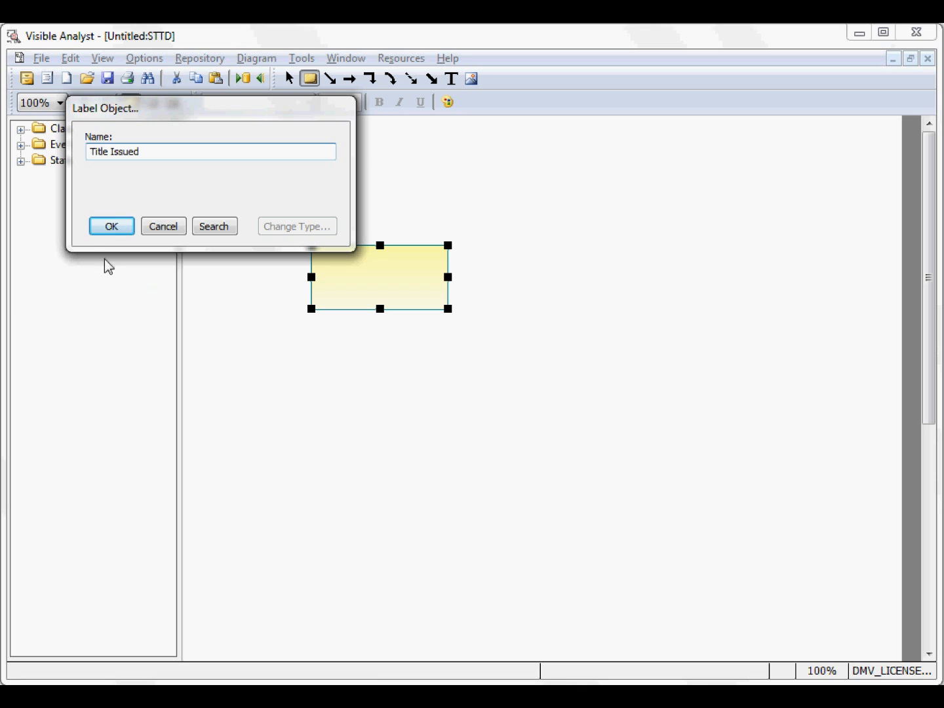
{"action": "left_click", "coordinate": [107, 230]}
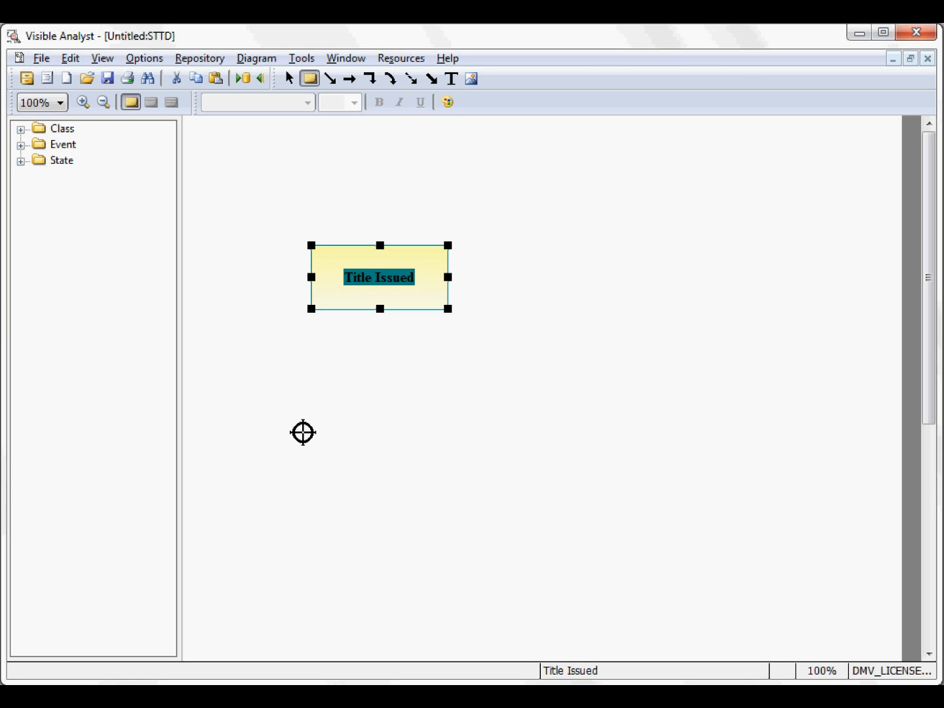
Add a state named "Title to Lender" below and to the left of Title Issued.
{"action": "left_click", "coordinate": [296, 411]}
{"action": "type", "text": "T"}
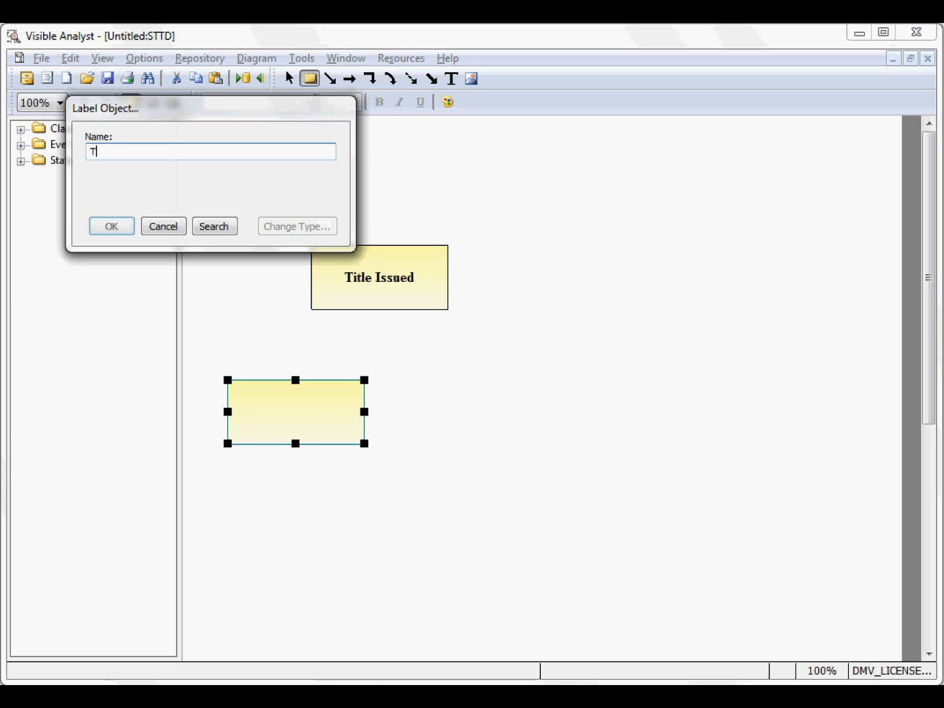
{"action": "type", "text": "itle to Lender"}
{"action": "left_click", "coordinate": [116, 226]}
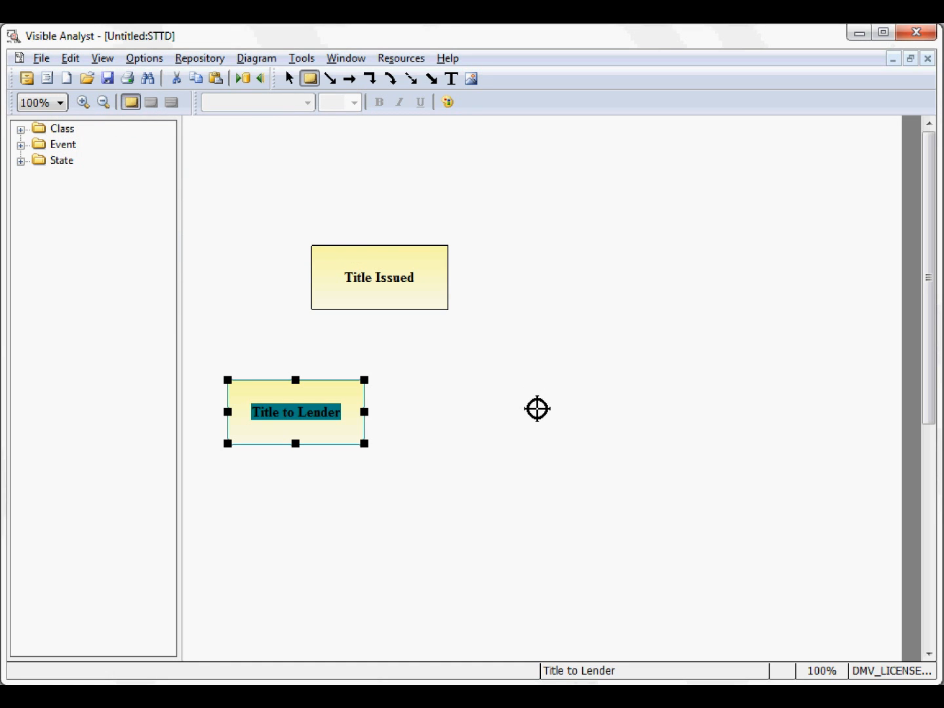
Add a state named "Title sent to Purchaser" to the right of Title to Lender, at about the same height.
{"action": "left_click", "coordinate": [537, 408]}
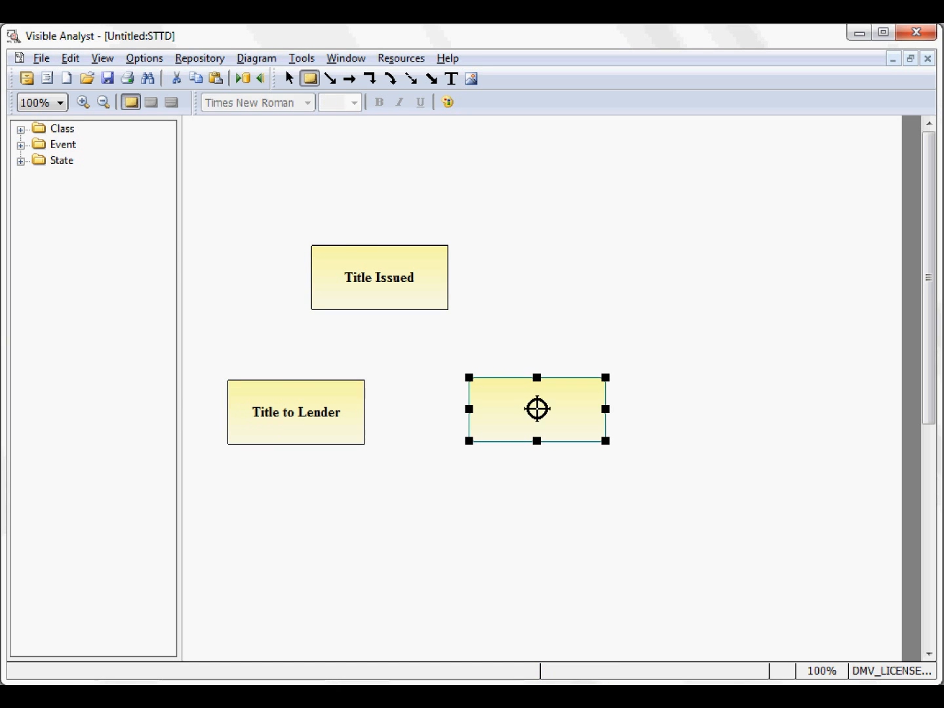
{"action": "type", "text": "Ti"}
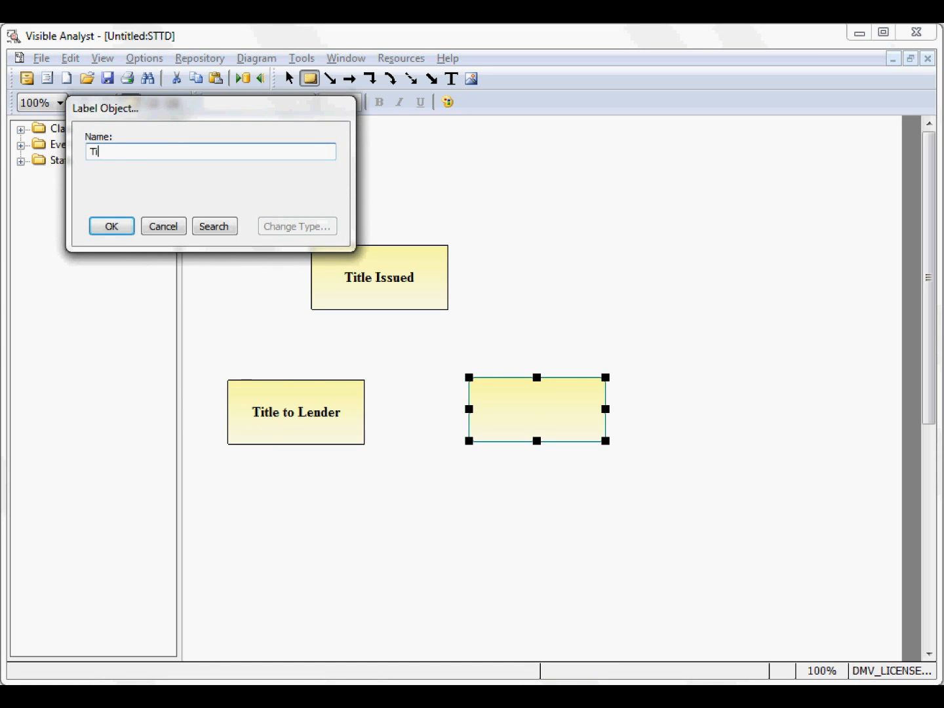
{"action": "type", "text": "tle sen"}
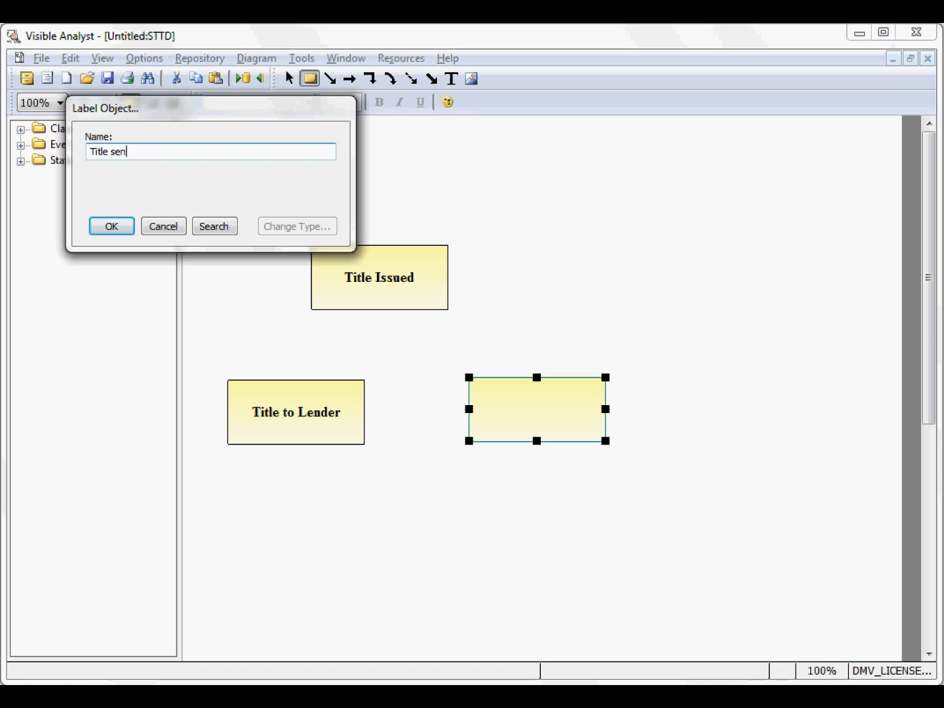
{"action": "type", "text": "t to Pur"}
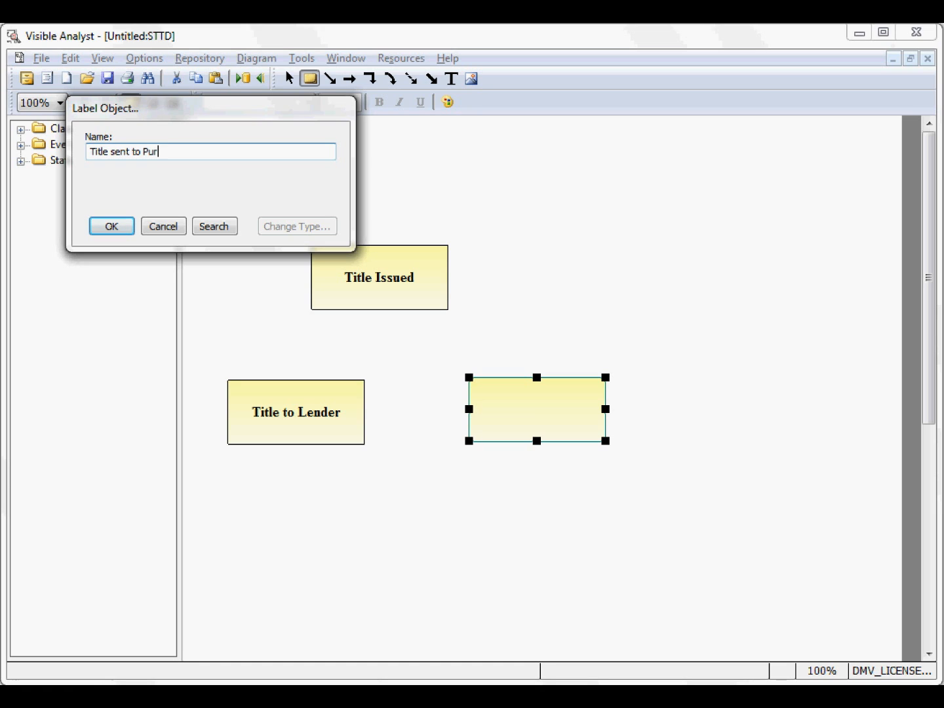
{"action": "type", "text": "chaser"}
{"action": "left_click", "coordinate": [105, 226]}
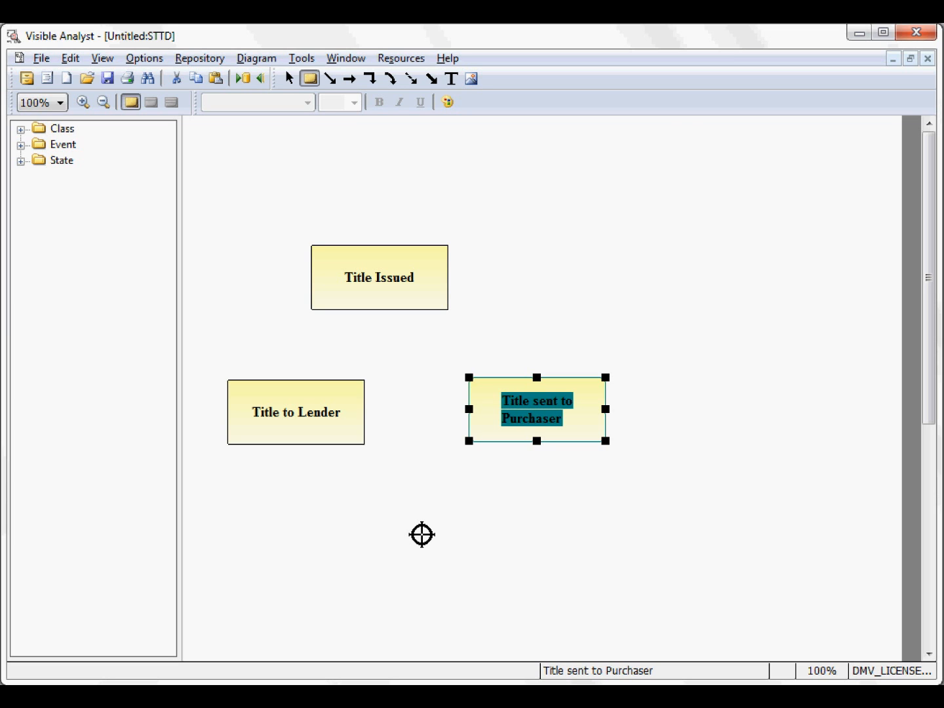
Add a state named "Title Transferred" centred below the Title to Lender and Title sent to Purchaser states.
{"action": "left_click", "coordinate": [421, 534]}
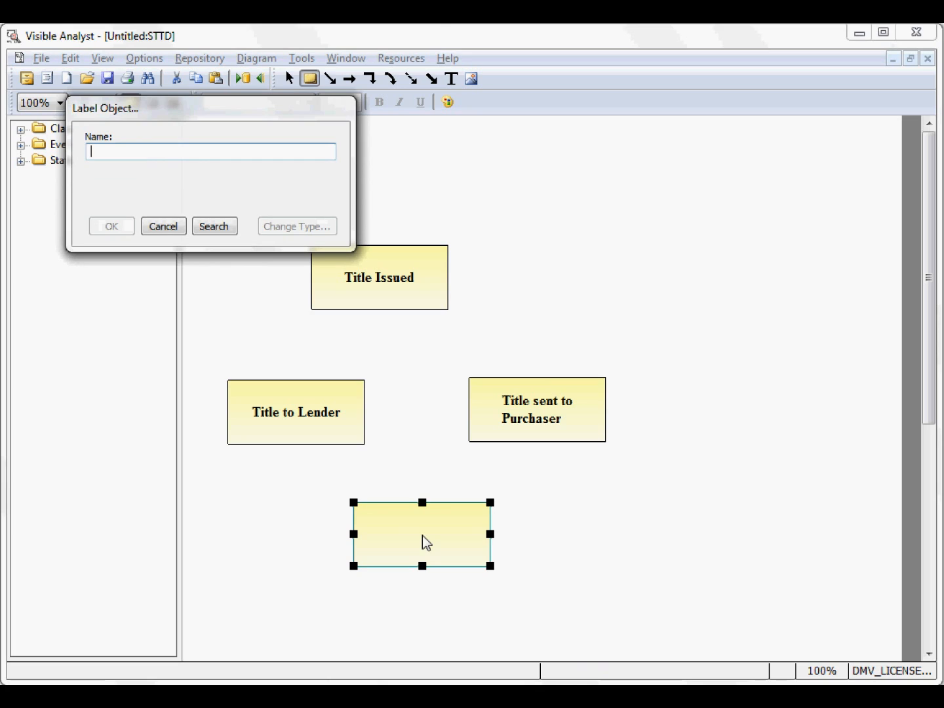
{"action": "type", "text": "Title "}
{"action": "type", "text": "Trsan"}
{"action": "key", "text": "BackSpace"}
{"action": "key", "text": "BackSpace"}
{"action": "key", "text": "BackSpace"}
{"action": "type", "text": "ra"}
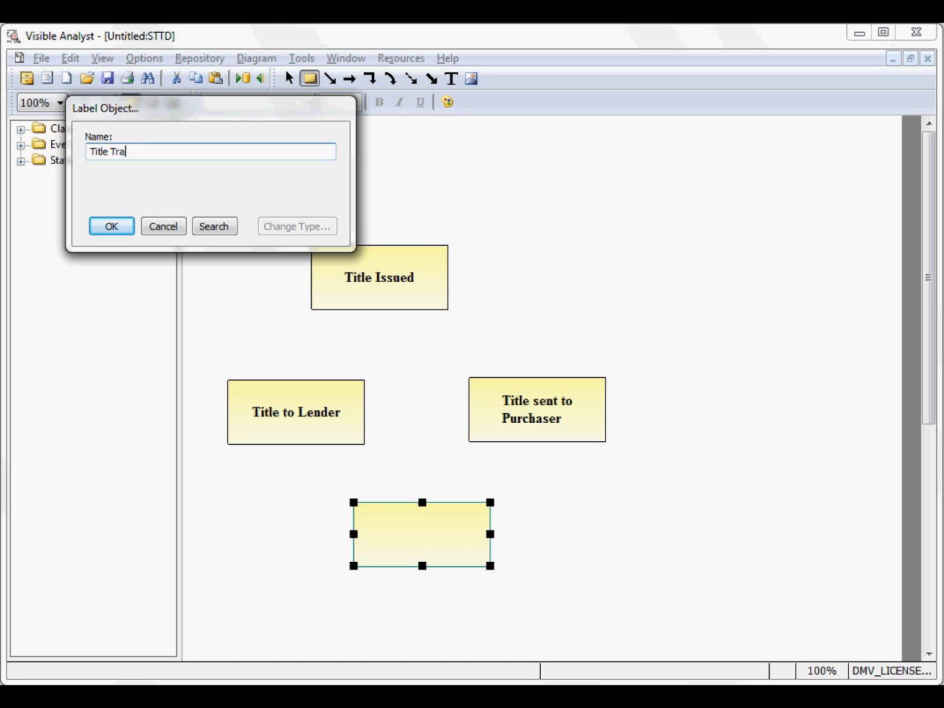
{"action": "type", "text": "nsferred"}
{"action": "left_click", "coordinate": [113, 226]}
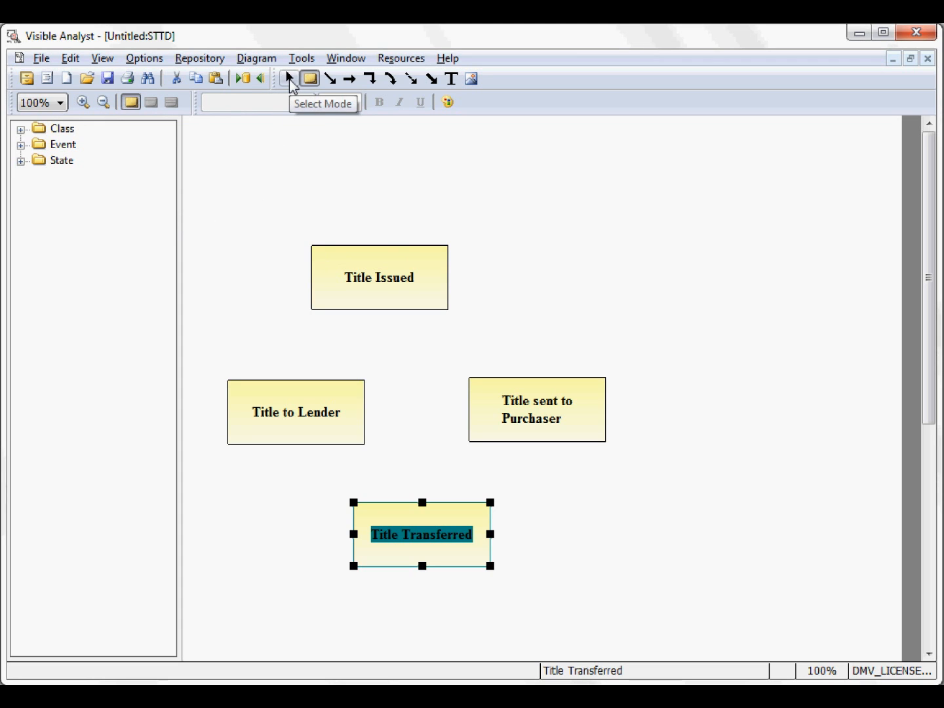
{"action": "left_click", "coordinate": [291, 81]}
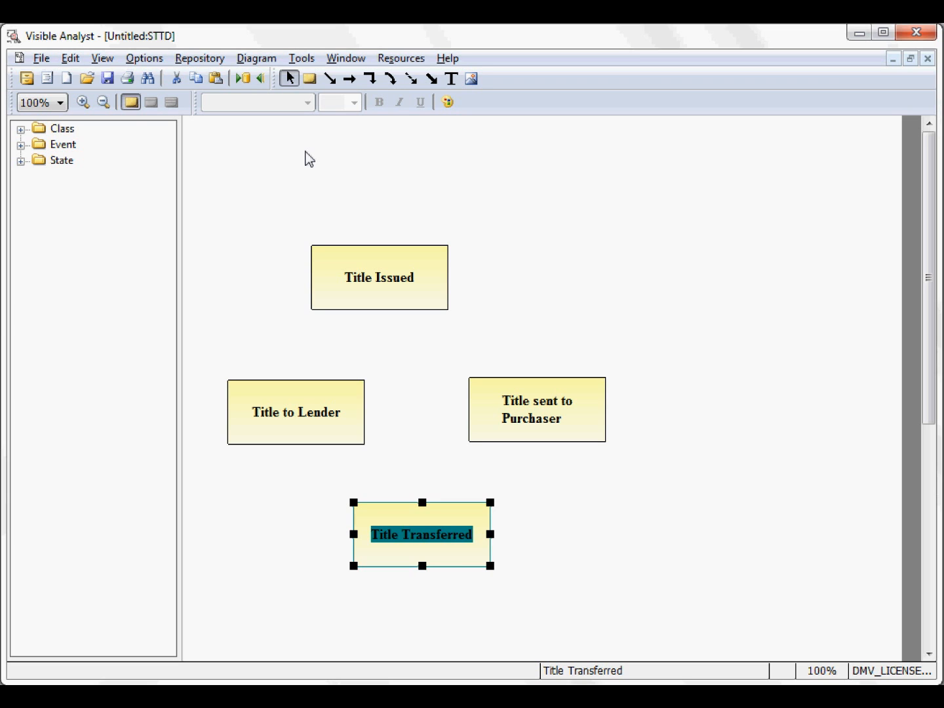
Draw an elbow transition line from Title Issued to Title sent to Purchaser and label it "no financing".
{"action": "left_click", "coordinate": [371, 79]}
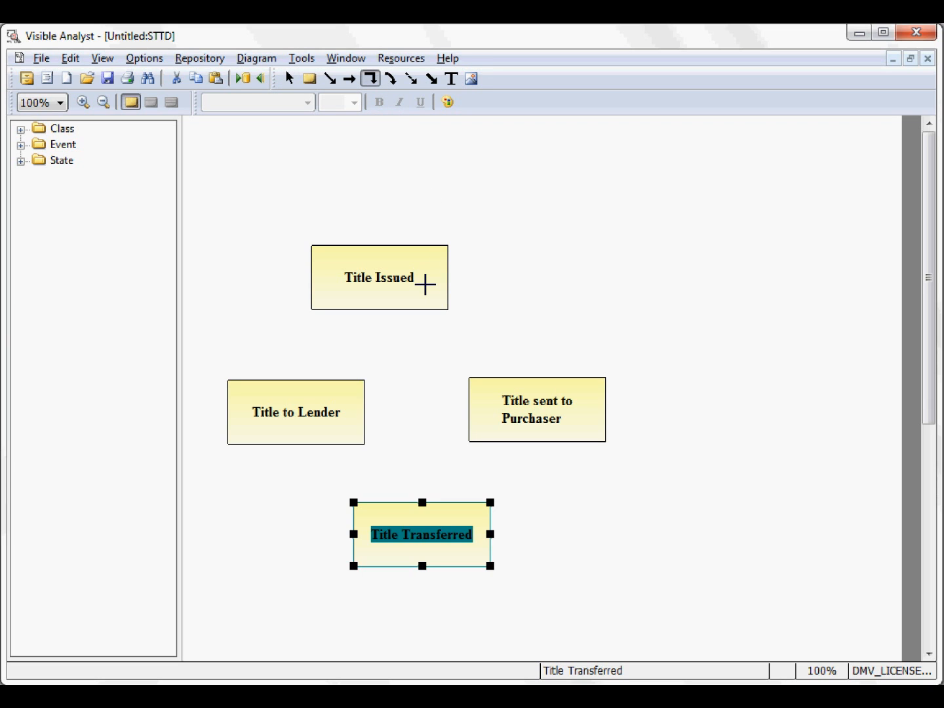
{"action": "left_click", "coordinate": [425, 283]}
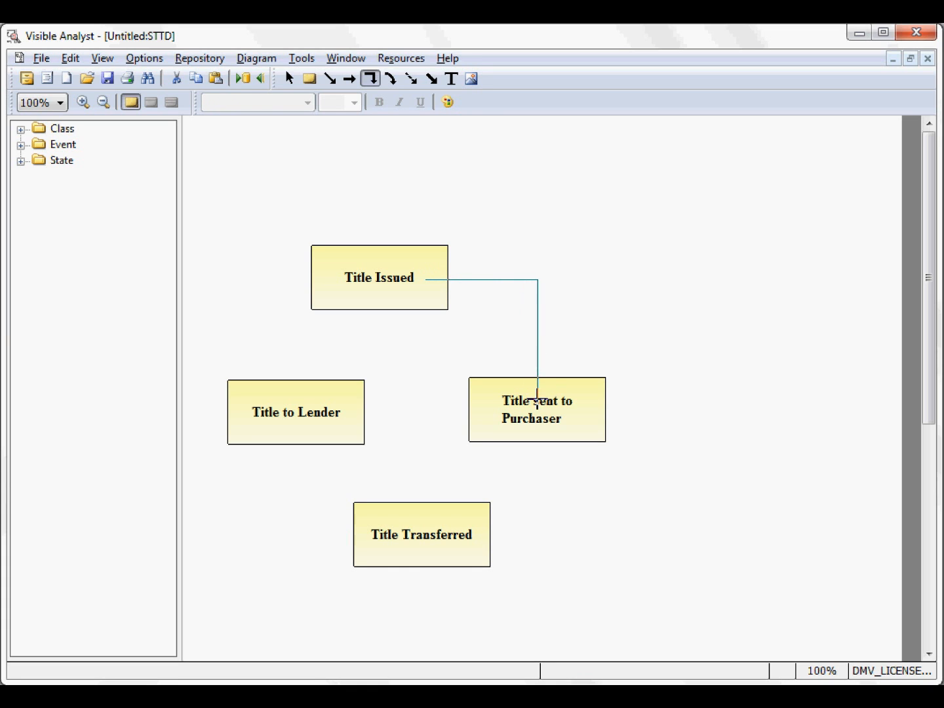
{"action": "left_click", "coordinate": [542, 407]}
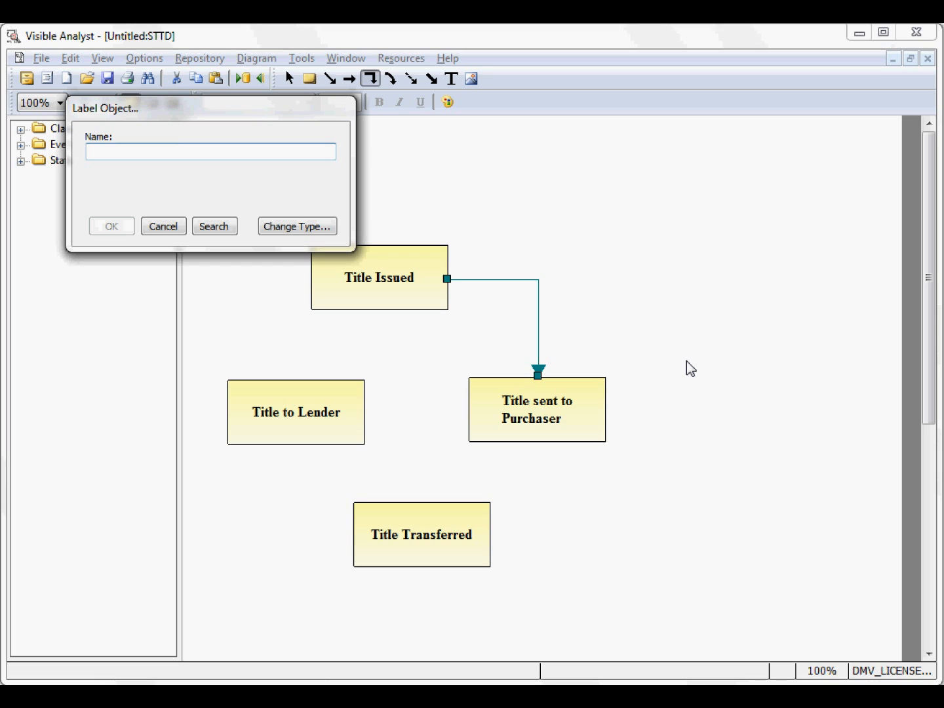
{"action": "type", "text": "n"}
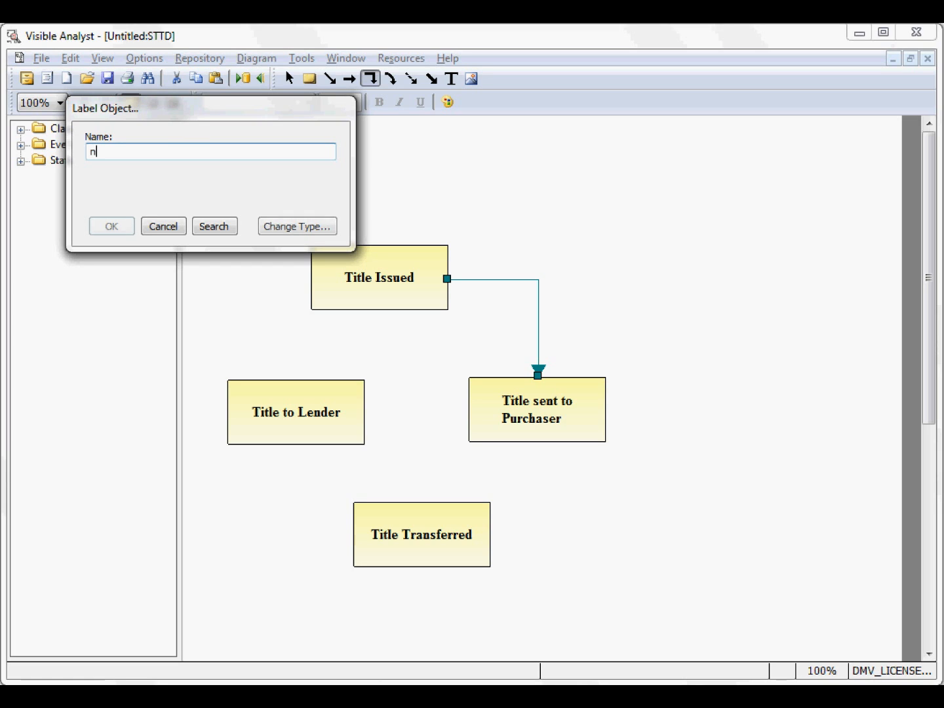
{"action": "type", "text": "o financing"}
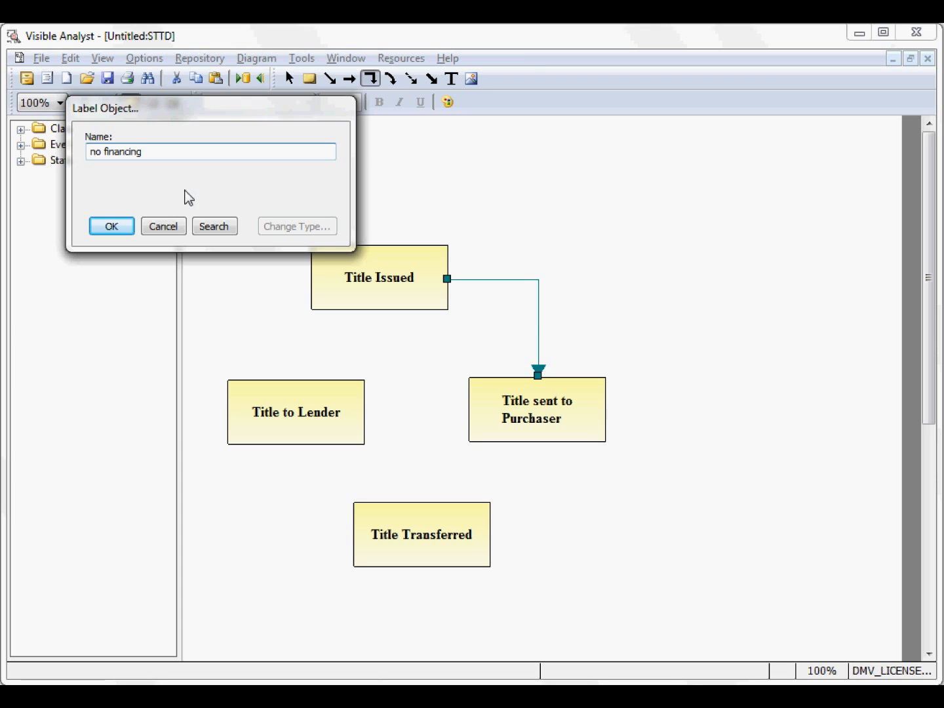
{"action": "left_click", "coordinate": [112, 226]}
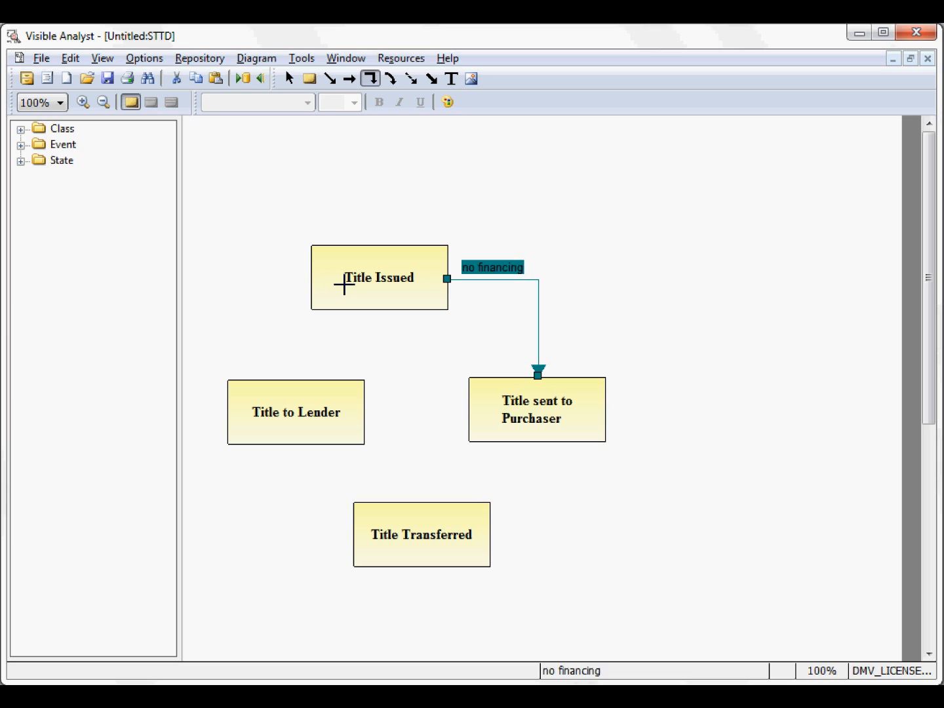
Draw an elbow transition line from Title Issued to Title to Lender and label it "vehicle financed".
{"action": "left_click", "coordinate": [341, 280]}
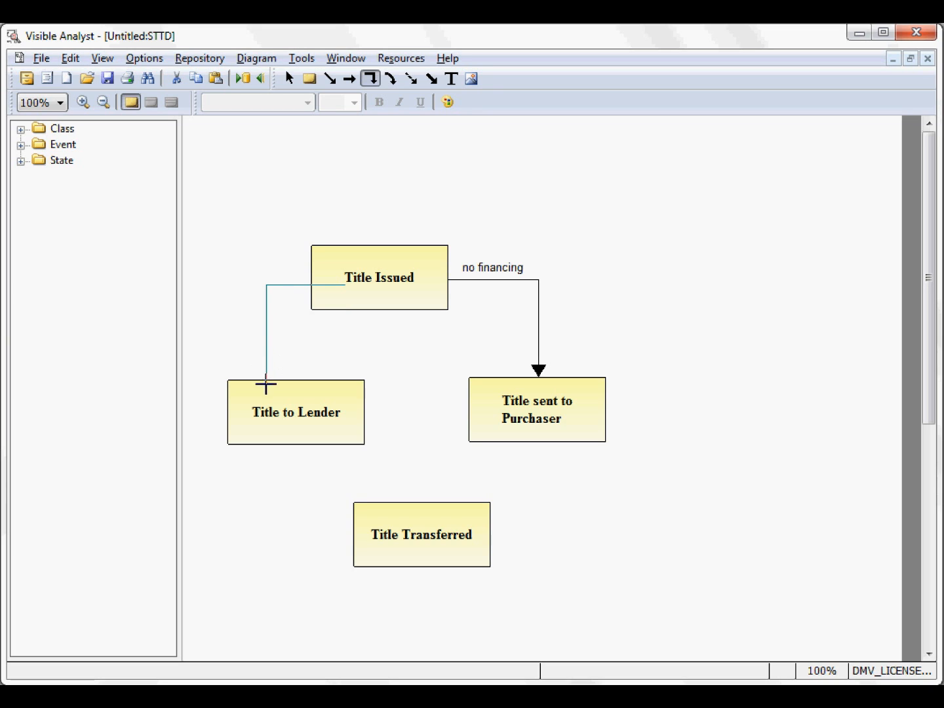
{"action": "left_click", "coordinate": [266, 399]}
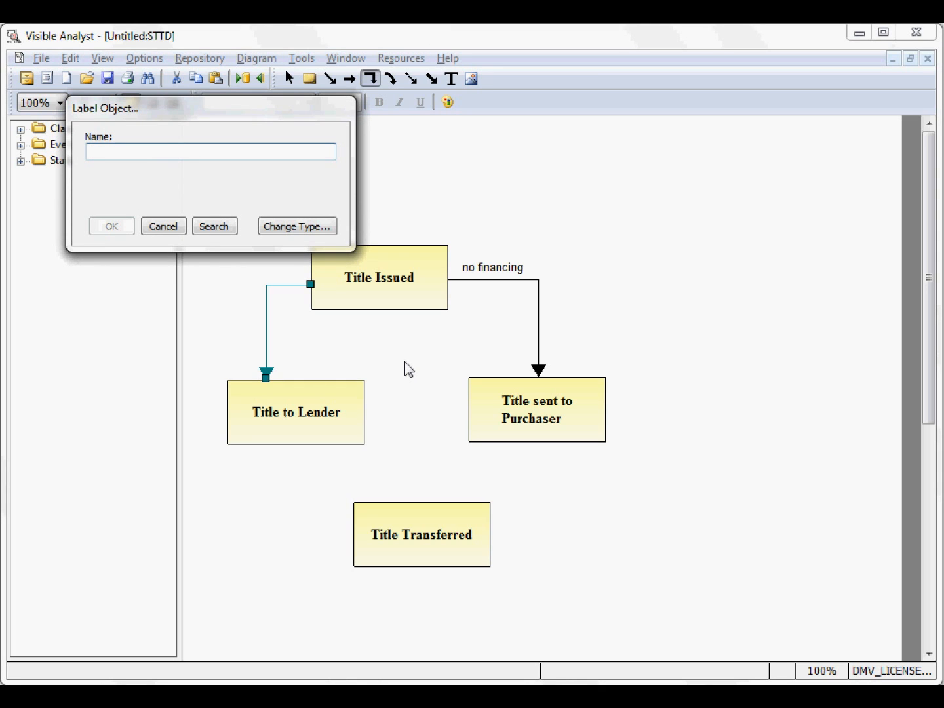
{"action": "type", "text": "vehic"}
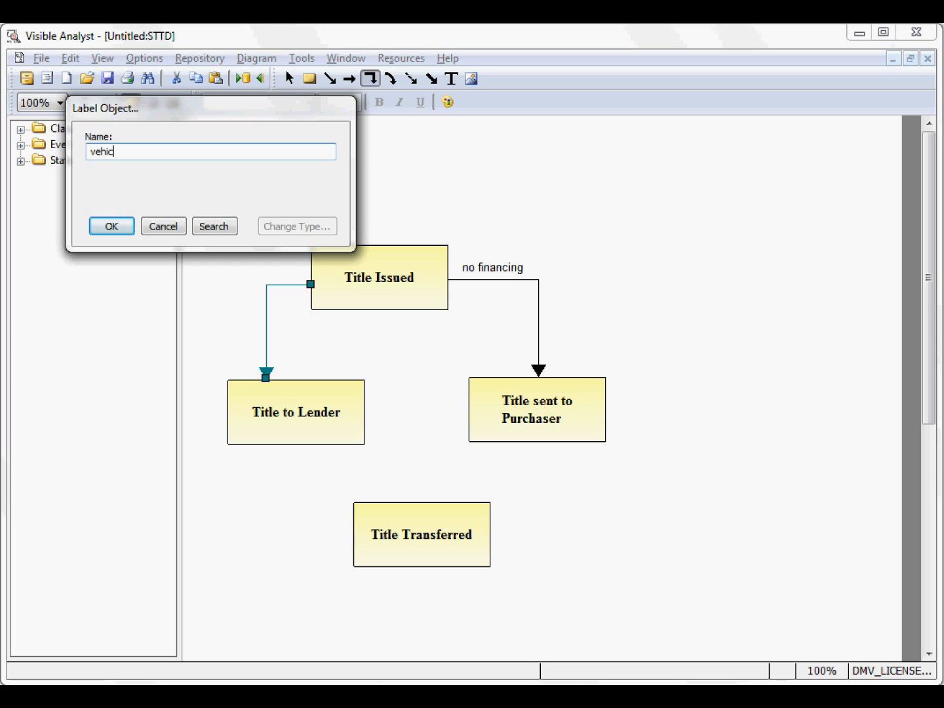
{"action": "type", "text": "le g"}
{"action": "key", "text": "BackSpace"}
{"action": "type", "text": "financed"}
{"action": "left_click", "coordinate": [111, 227]}
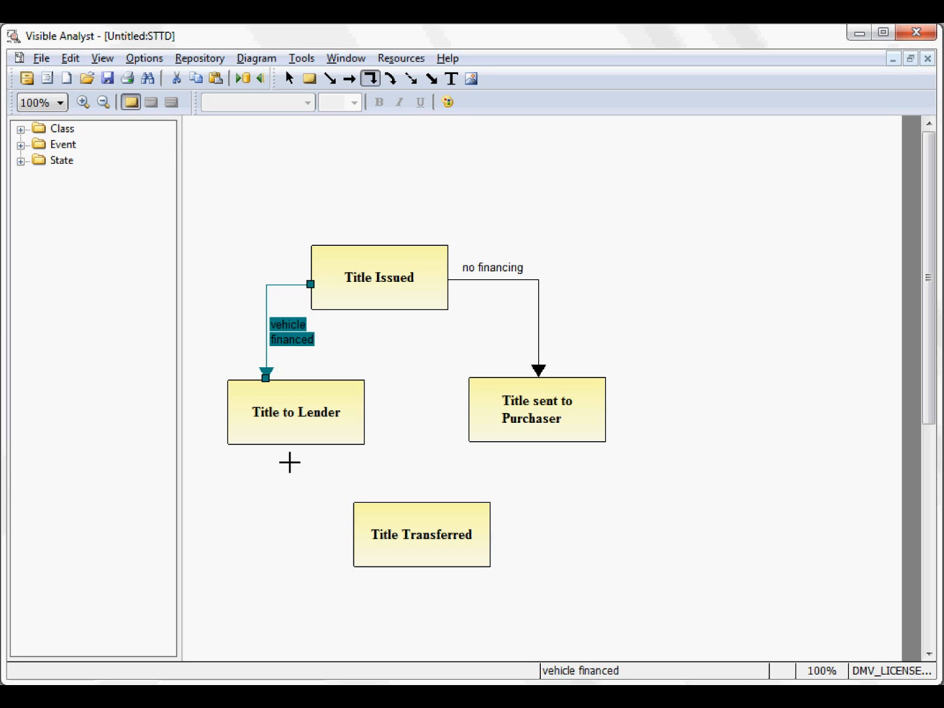
Draw an elbow transition line from Title to Lender to Title Transferred and label it "loan defaulted".
{"action": "left_click", "coordinate": [290, 433]}
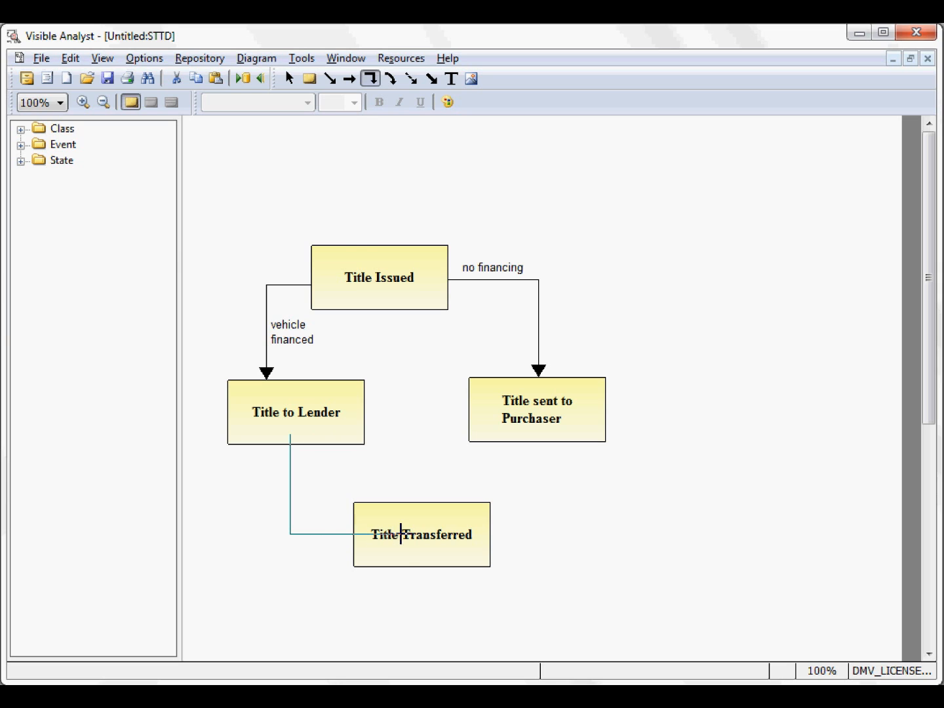
{"action": "left_click", "coordinate": [401, 535]}
{"action": "type", "text": "loa"}
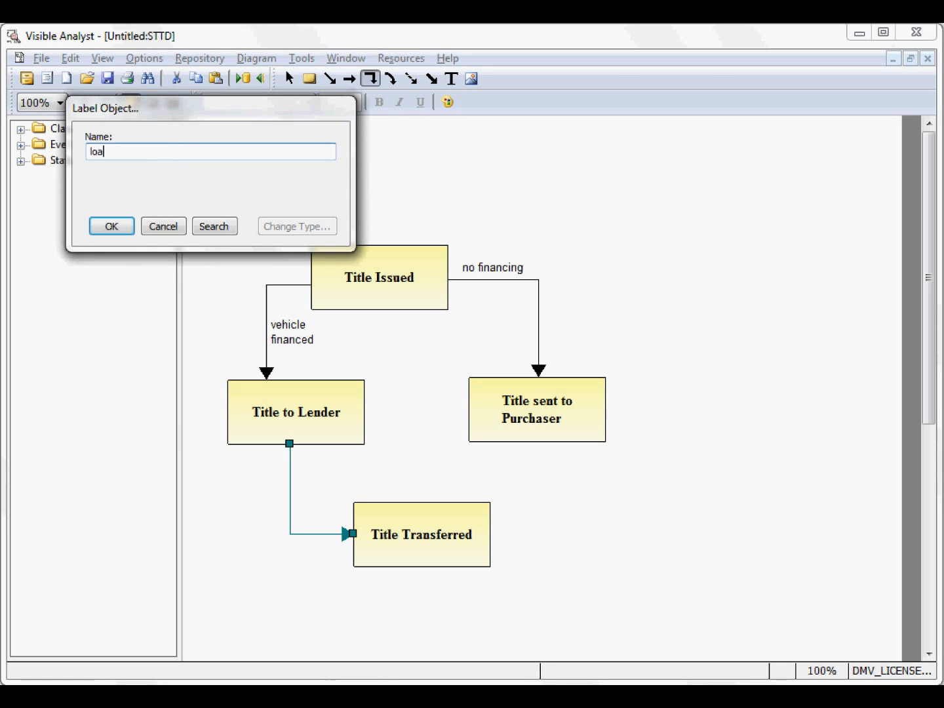
{"action": "type", "text": "n defaulted"}
{"action": "left_click", "coordinate": [111, 228]}
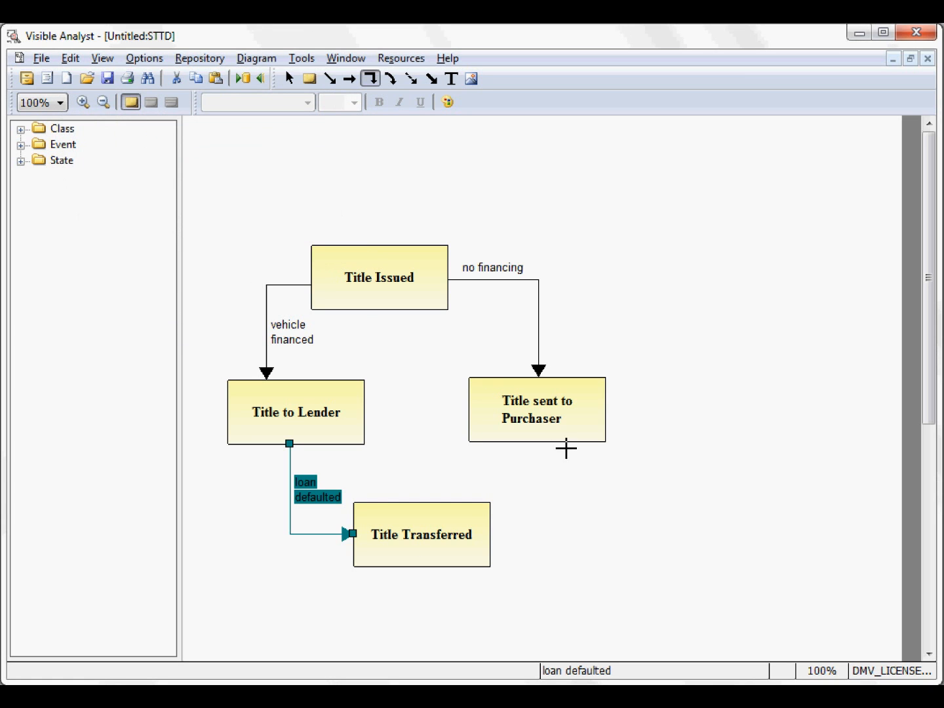
Draw an elbow transition line from Title sent to Purchaser to Title Transferred and label it "vehicle transferred".
{"action": "mouse_move", "coordinate": [583, 434]}
{"action": "left_mouse_down"}
{"action": "mouse_move", "coordinate": [577, 532]}
{"action": "mouse_move", "coordinate": [467, 533]}
{"action": "left_mouse_up"}
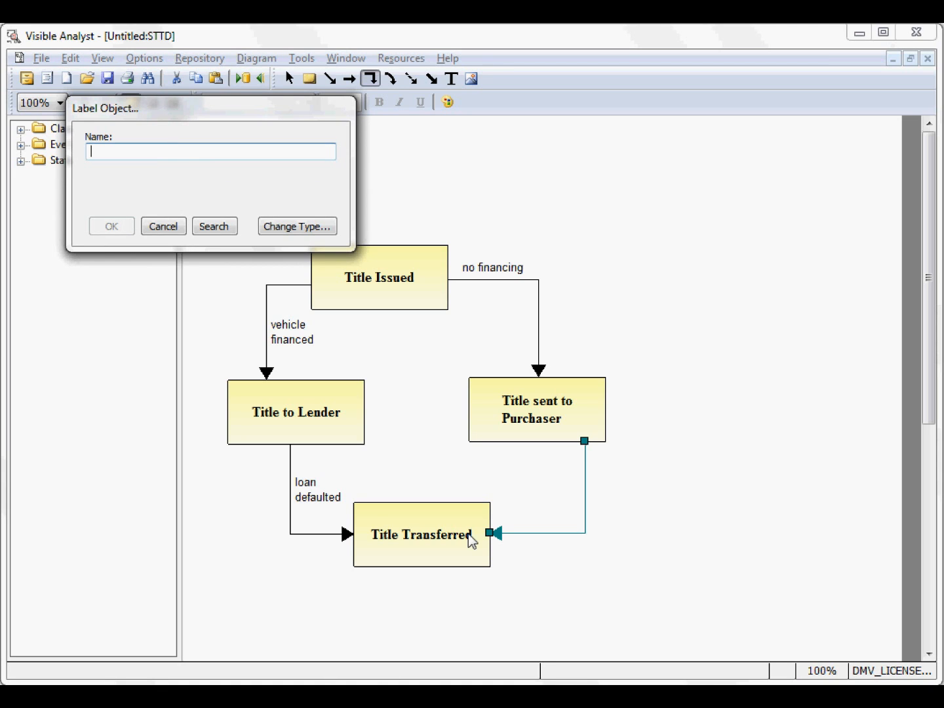
{"action": "type", "text": "vehicle transferred"}
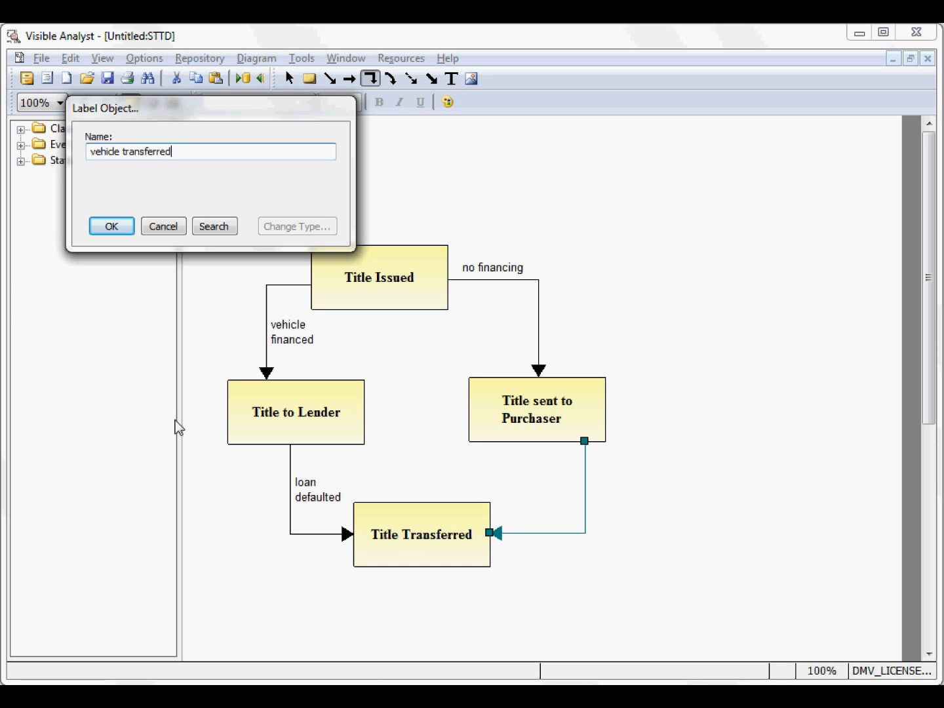
{"action": "left_click", "coordinate": [112, 226]}
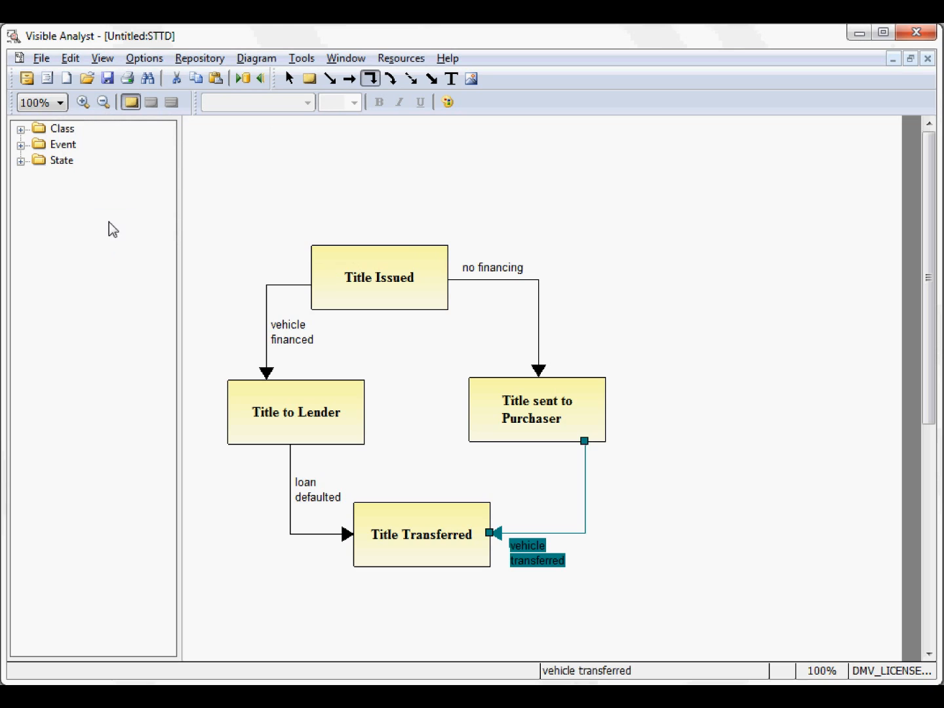
Move the Title Issued state a little to the right and the Title sent to Purchaser state slightly upward.
{"action": "left_click", "coordinate": [289, 78]}
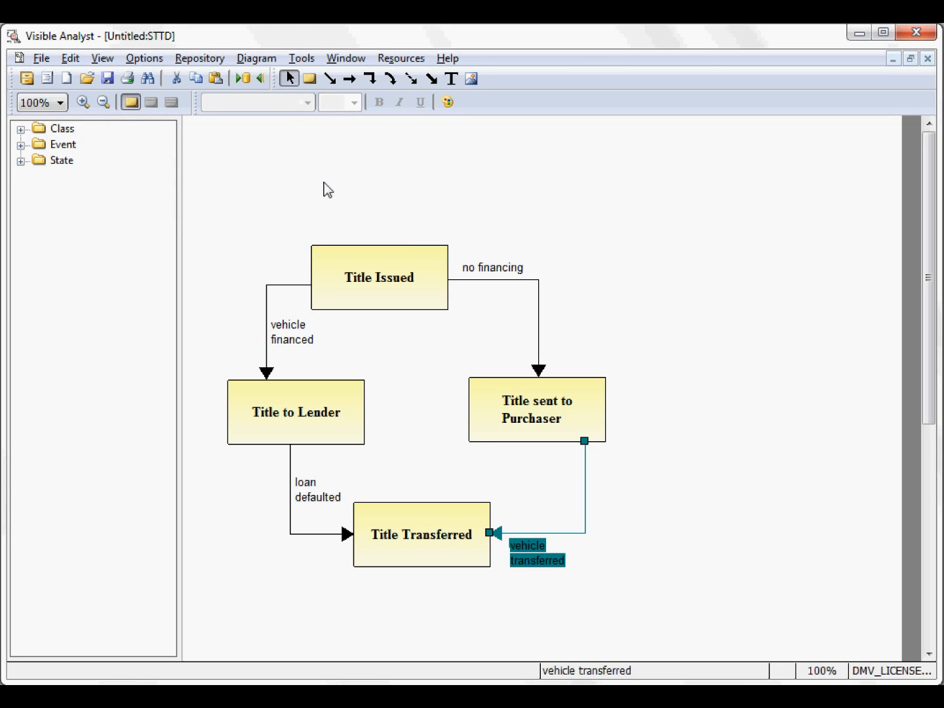
{"action": "left_click", "coordinate": [380, 190]}
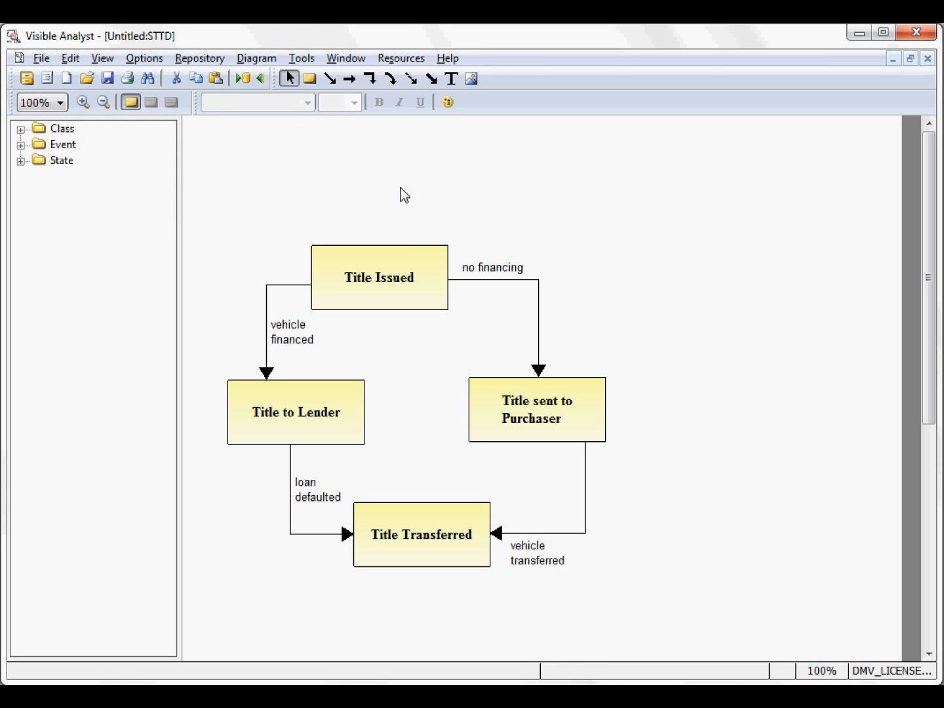
{"action": "left_click", "coordinate": [379, 280]}
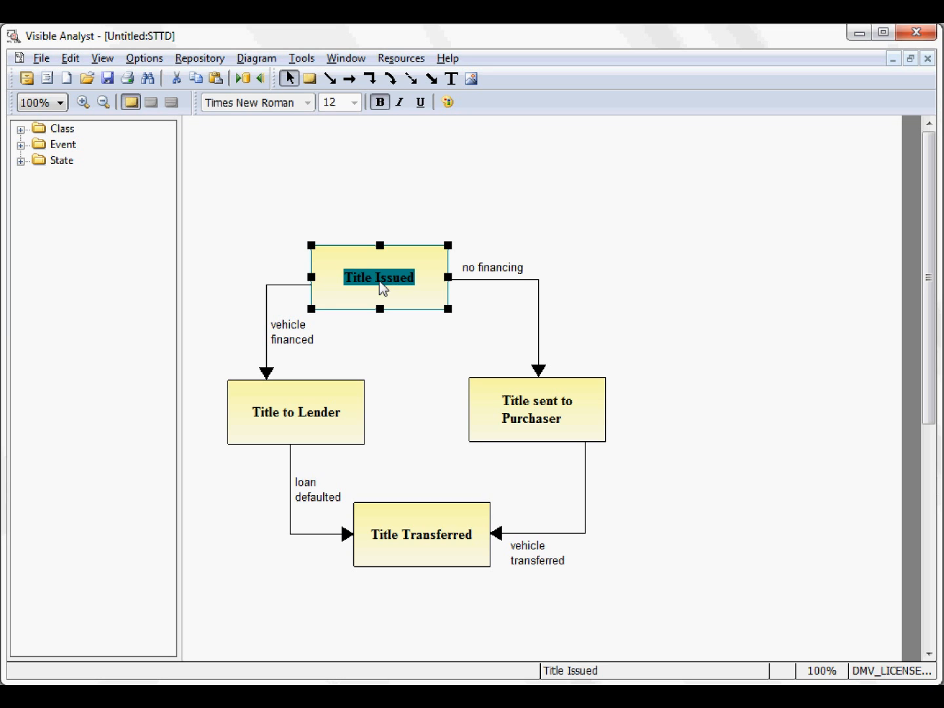
{"action": "left_click_drag", "start_coordinate": [378, 280], "coordinate": [417, 284]}
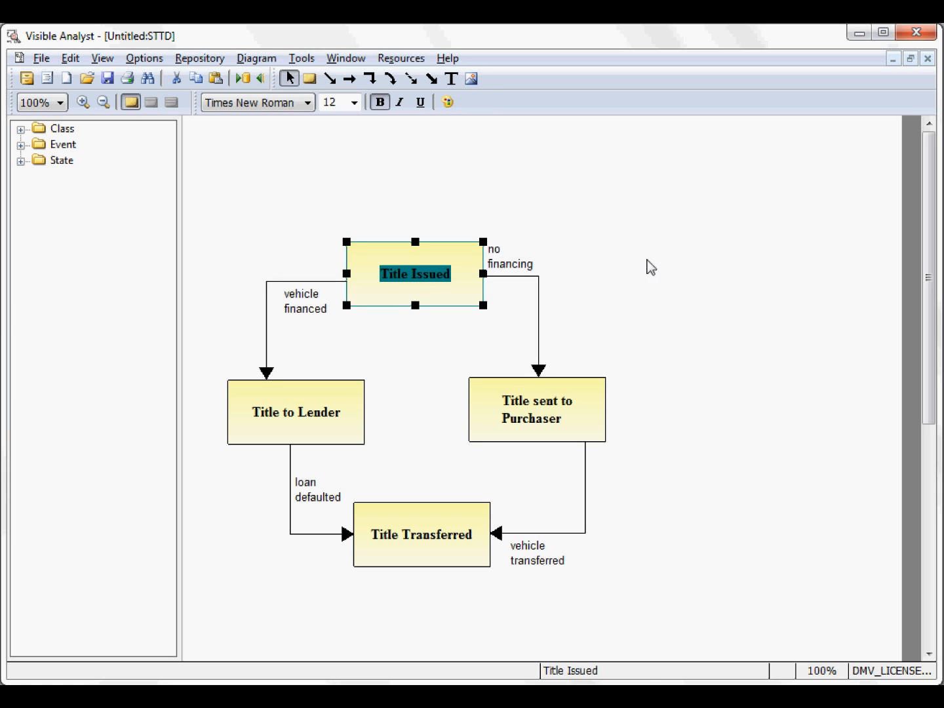
{"action": "left_click_drag", "start_coordinate": [561, 412], "coordinate": [560, 399]}
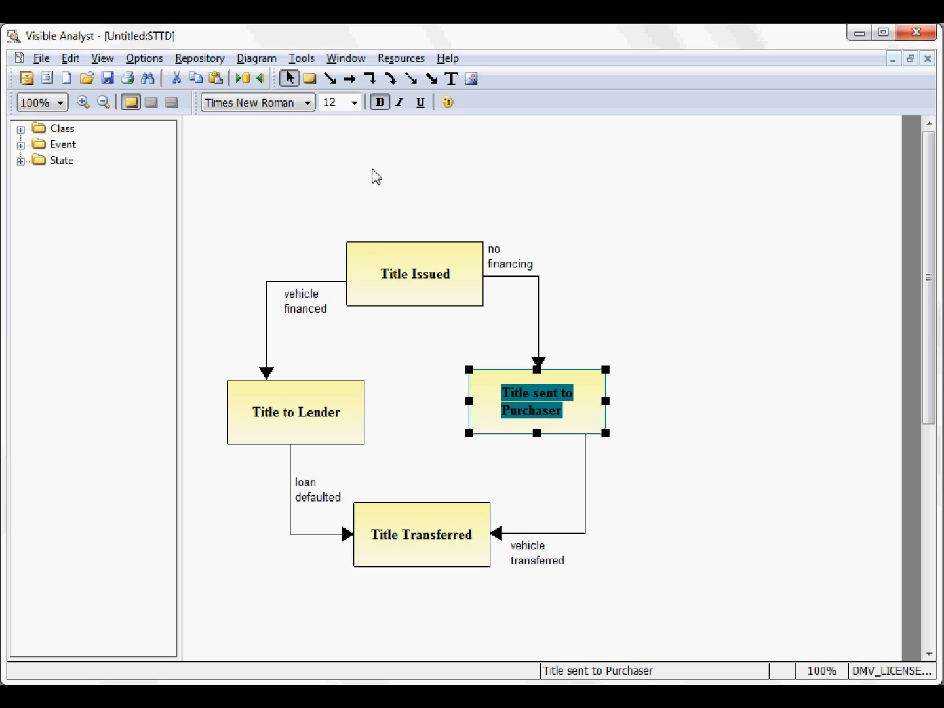
Save the state transition diagram under the name "Vehicle Titles".
{"action": "left_click", "coordinate": [41, 58]}
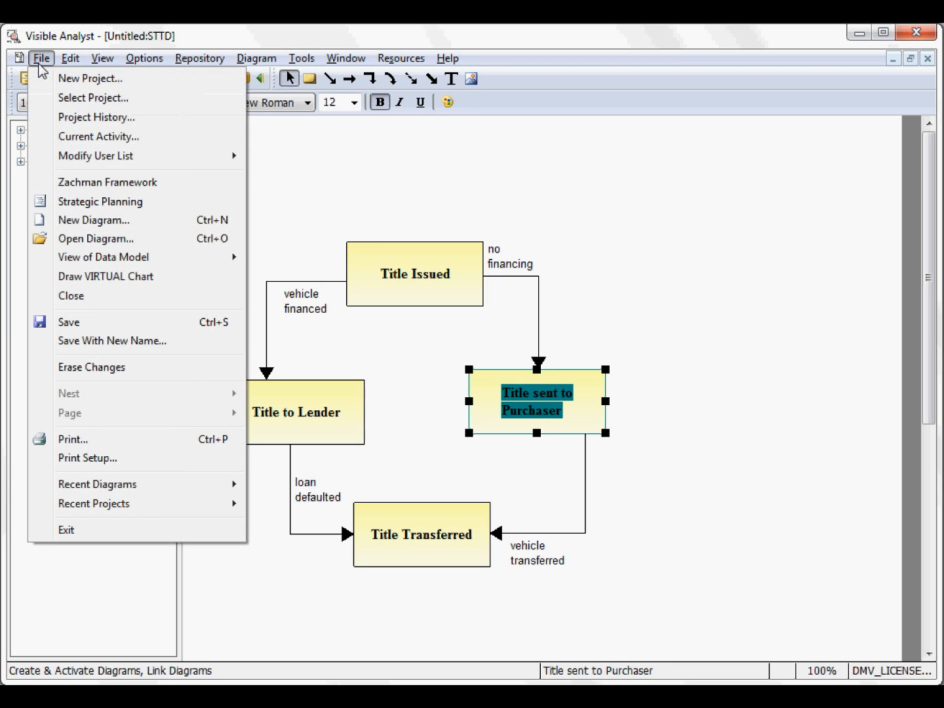
{"action": "left_click", "coordinate": [69, 324]}
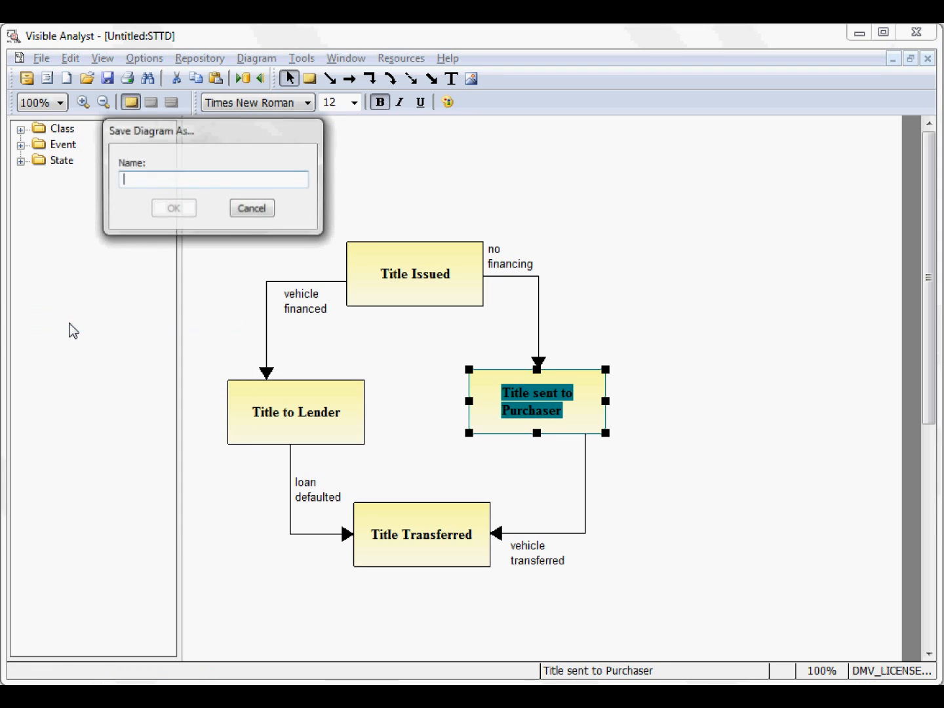
{"action": "type", "text": "Vehicle Titles"}
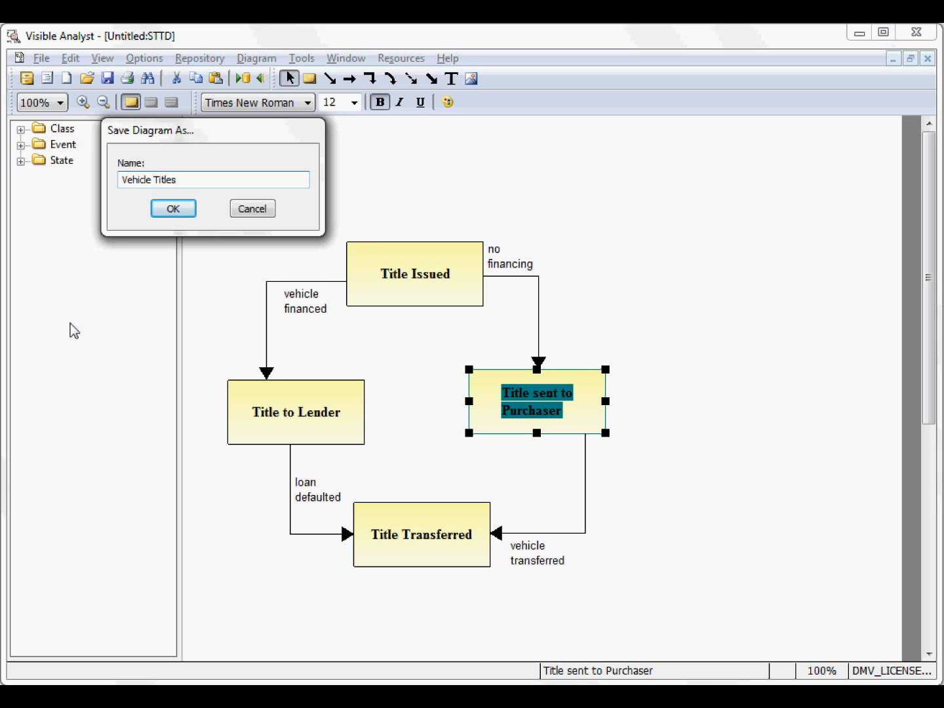
{"action": "left_click", "coordinate": [169, 206]}
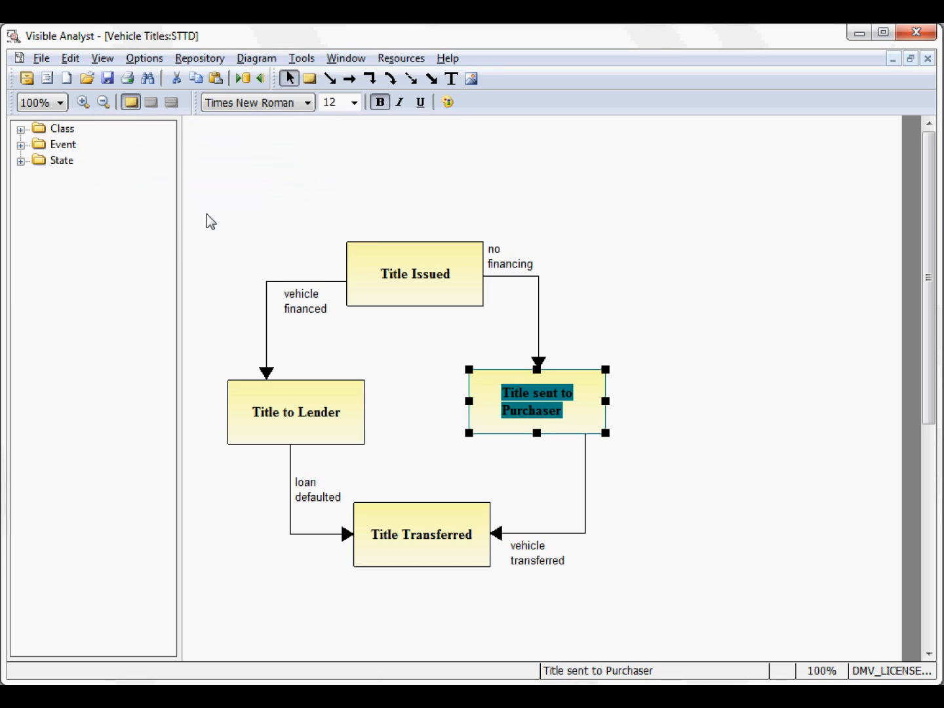
Examine the Values & Meanings and Notes fields in the definition of the Title Issued state, then close it.
{"action": "right_click", "coordinate": [415, 286]}
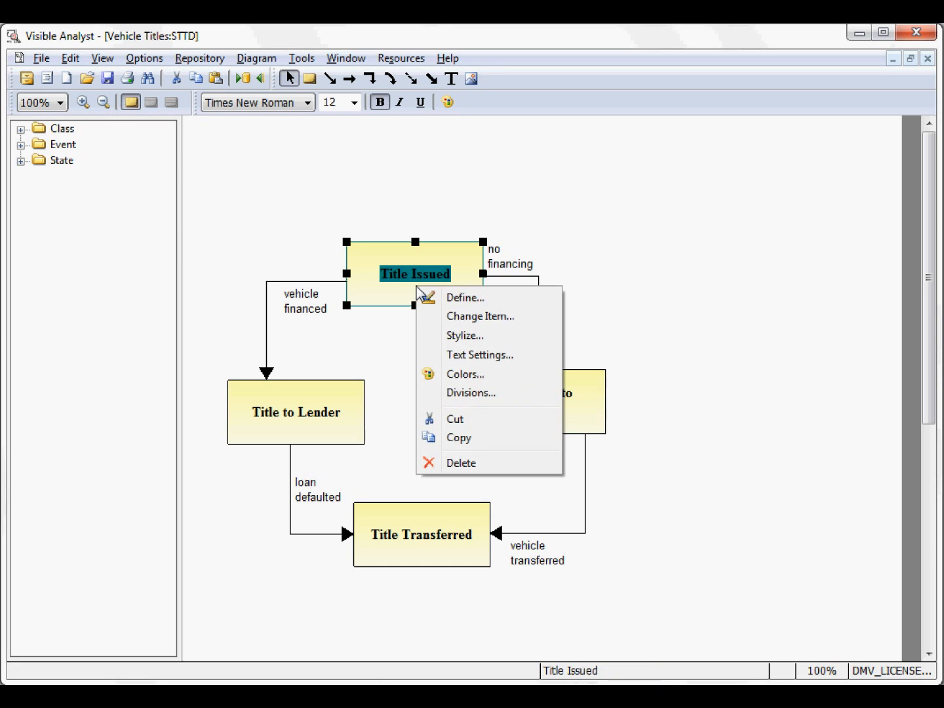
{"action": "left_click", "coordinate": [456, 300]}
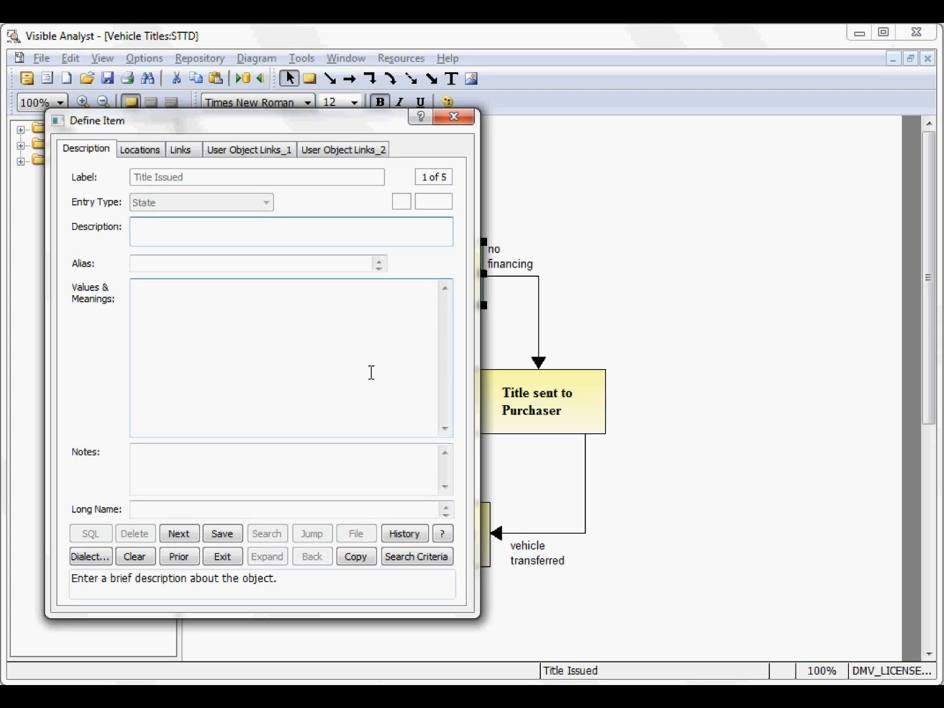
{"action": "left_click", "coordinate": [195, 309]}
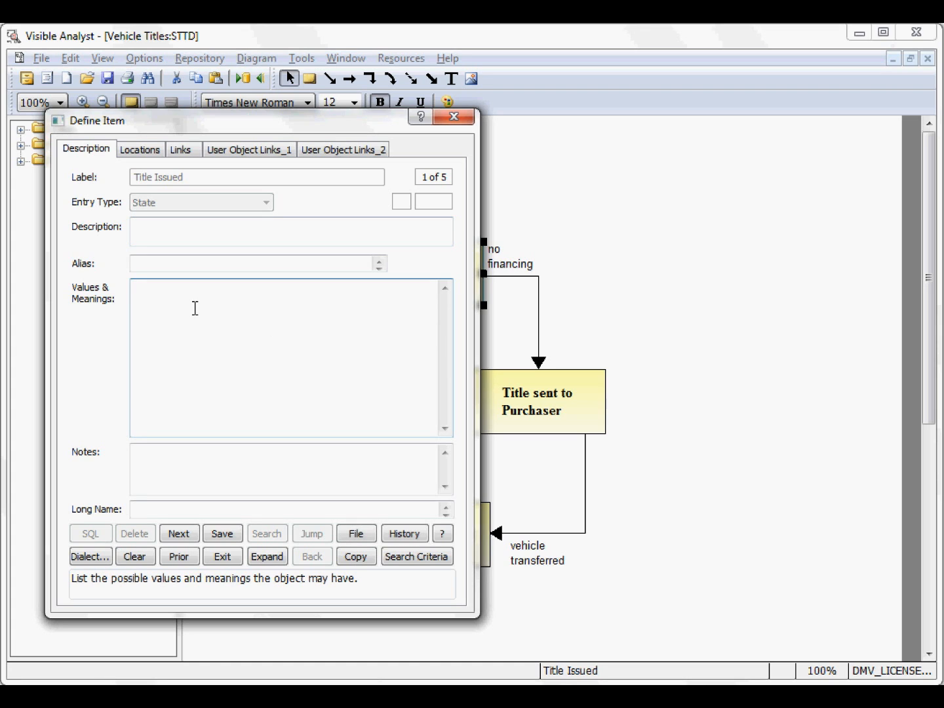
{"action": "left_click", "coordinate": [183, 452]}
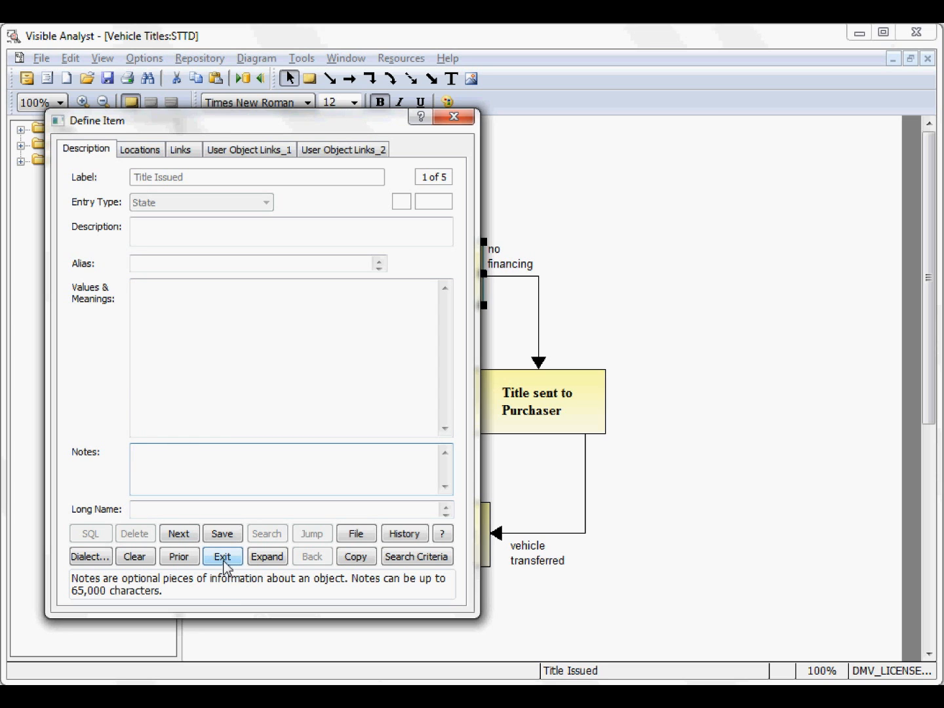
{"action": "left_click", "coordinate": [223, 556]}
View the repository definition of the "vehicle financed" event and close it.
{"action": "left_click", "coordinate": [265, 375]}
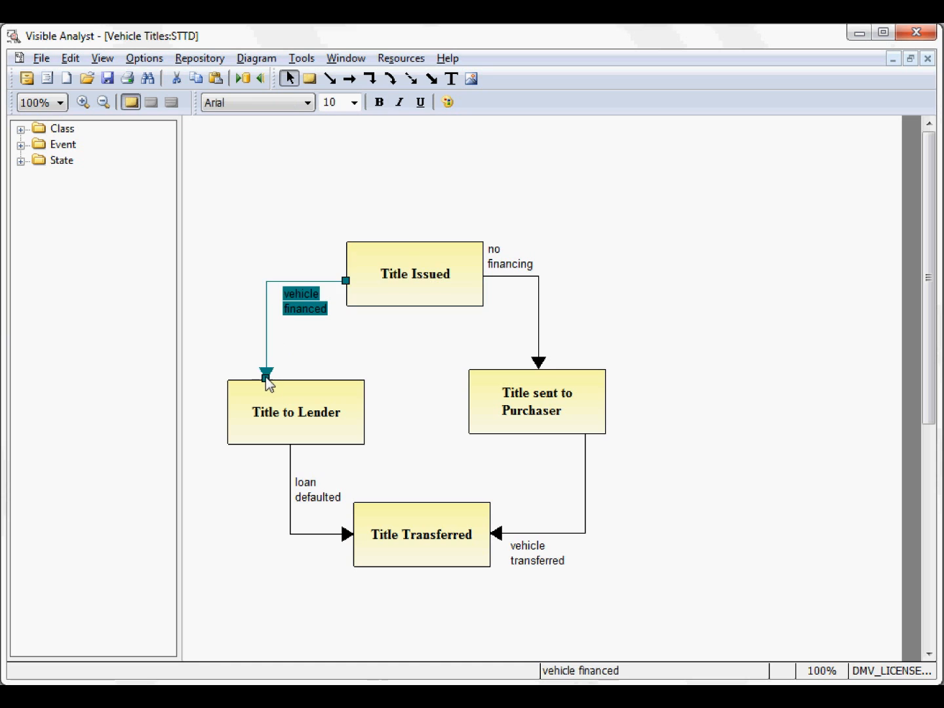
{"action": "double_click", "coordinate": [265, 375]}
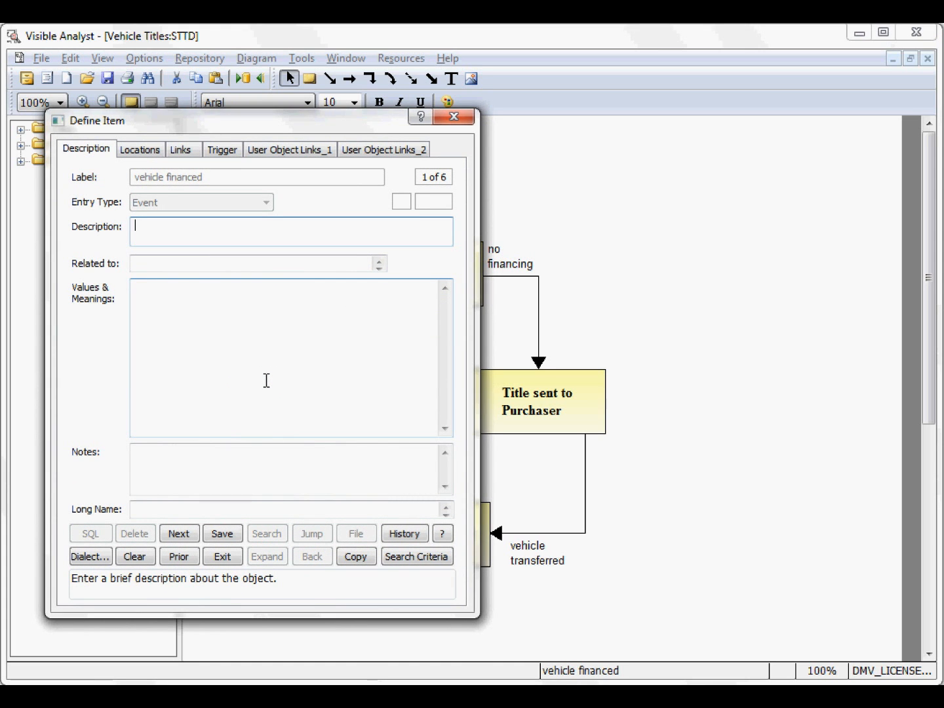
{"action": "left_click", "coordinate": [223, 556]}
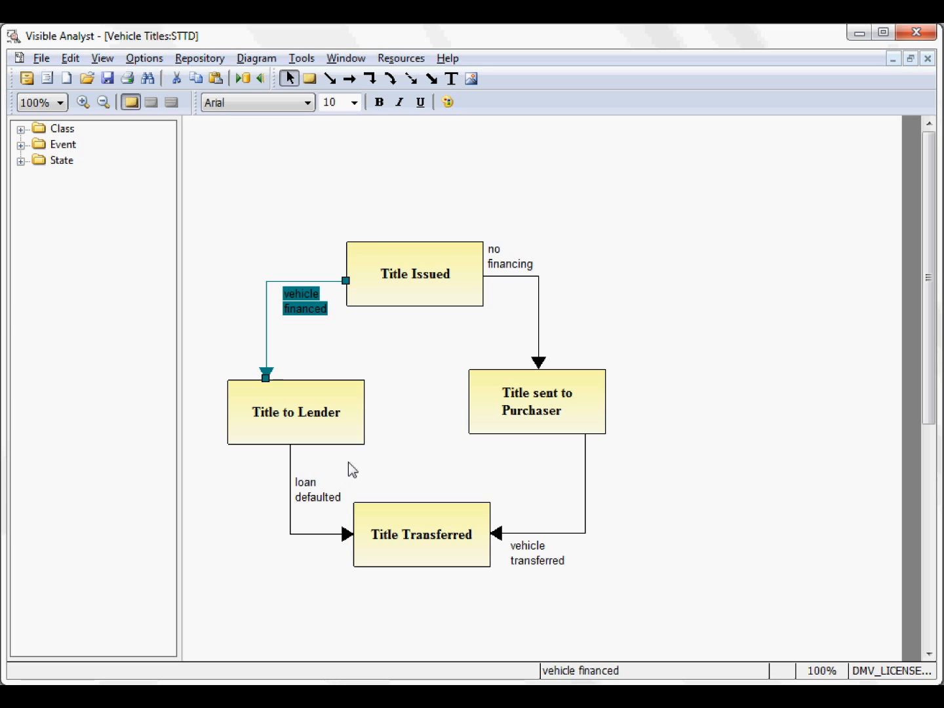
{"action": "right_click", "coordinate": [426, 293]}
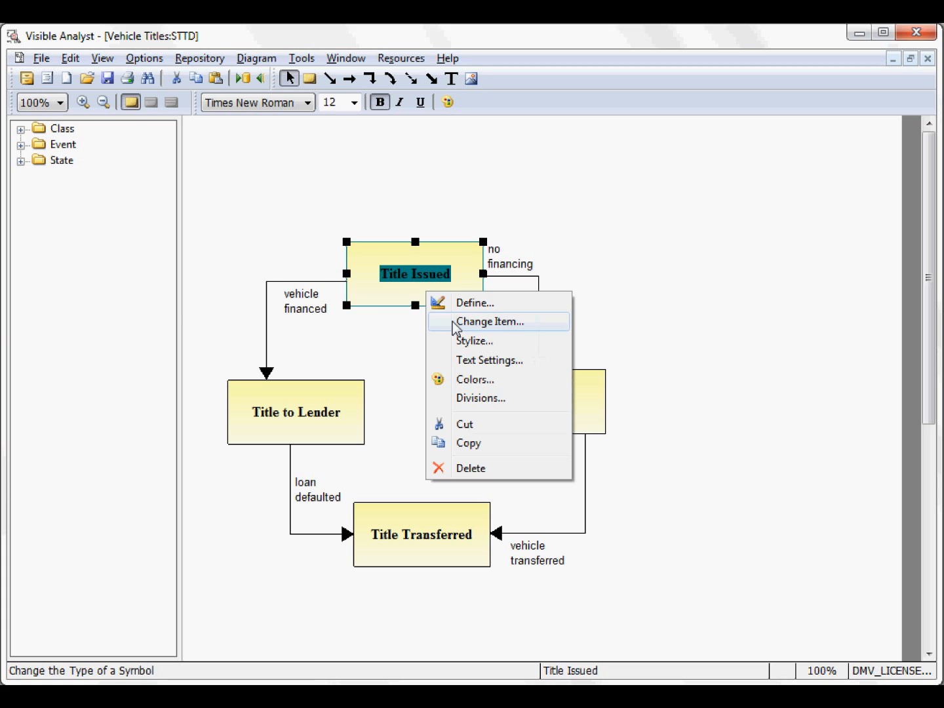
{"action": "left_click", "coordinate": [490, 321]}
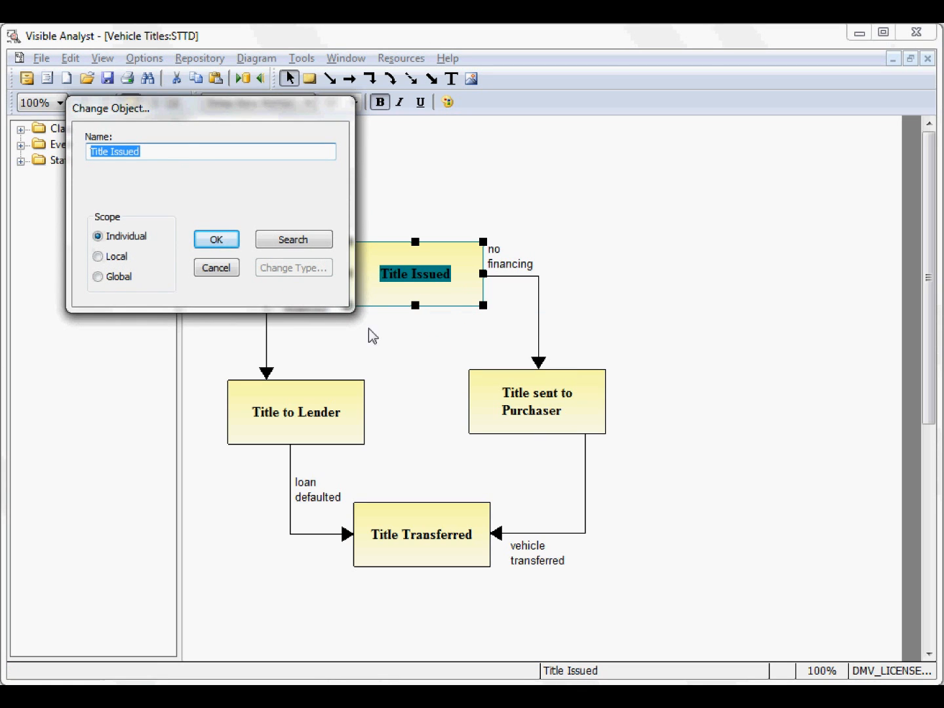
{"action": "left_click", "coordinate": [111, 150]}
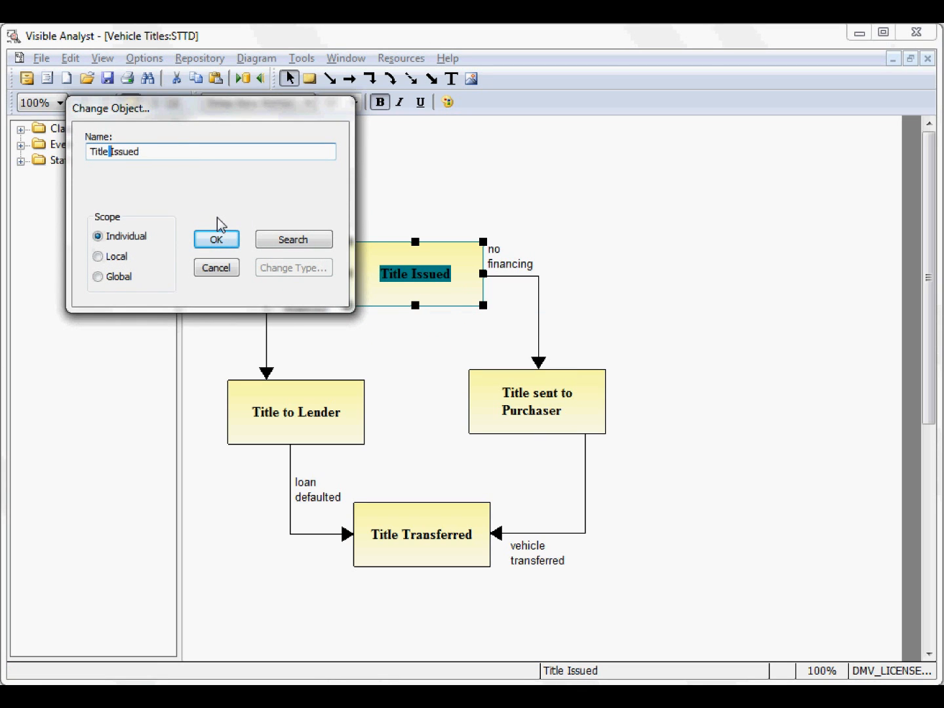
{"action": "type", "text": "s"}
{"action": "left_click", "coordinate": [217, 269]}
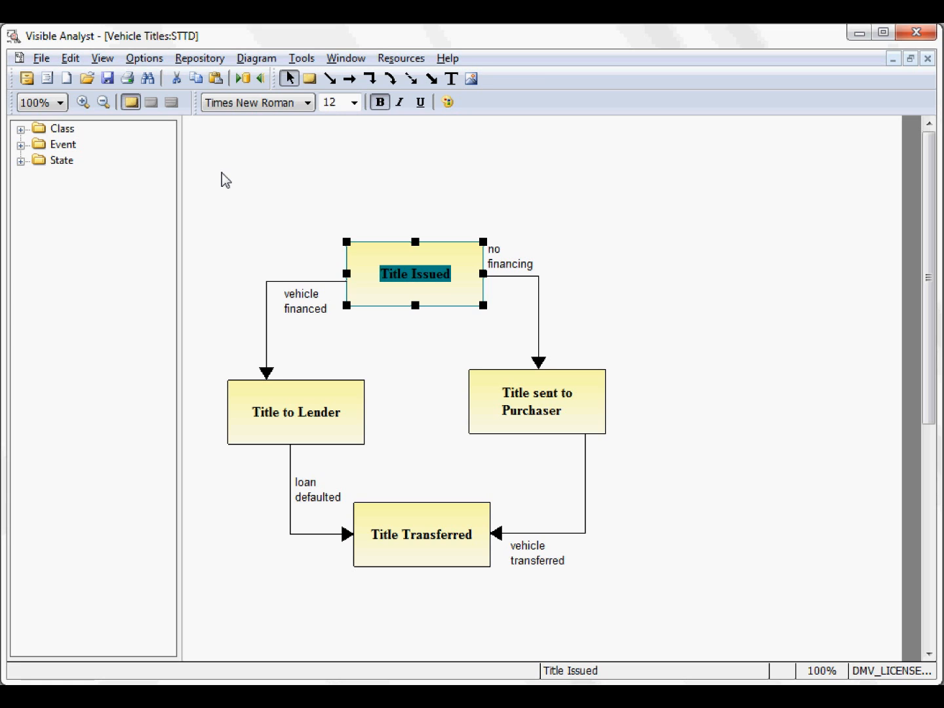
Open the Vehicle Object Classes class diagram from the project's diagram list and select its Vehicle Title class.
{"action": "left_click", "coordinate": [41, 60]}
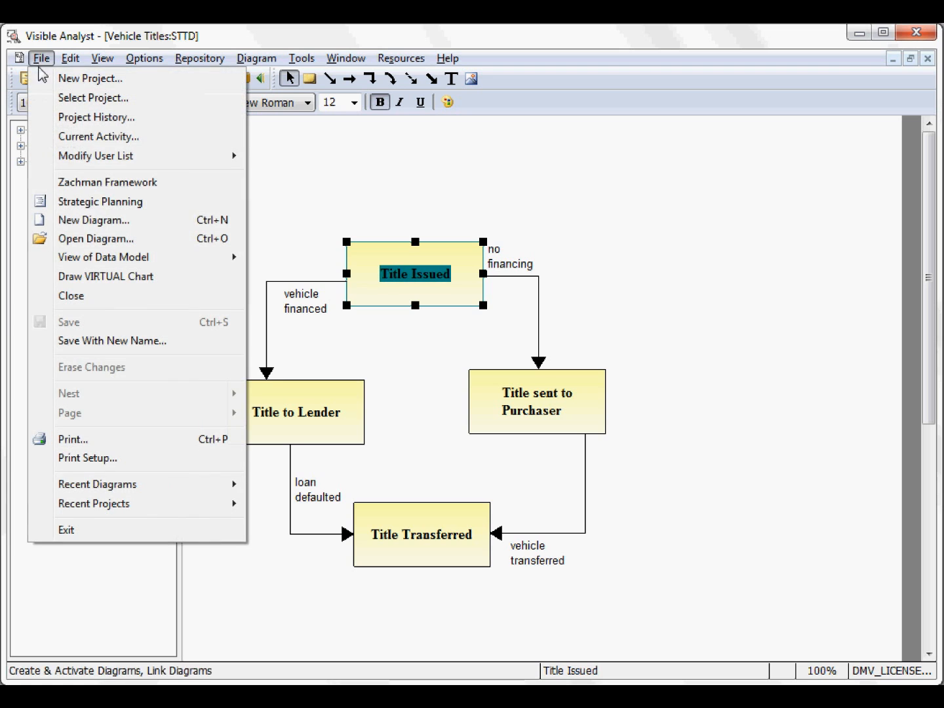
{"action": "left_click", "coordinate": [68, 240]}
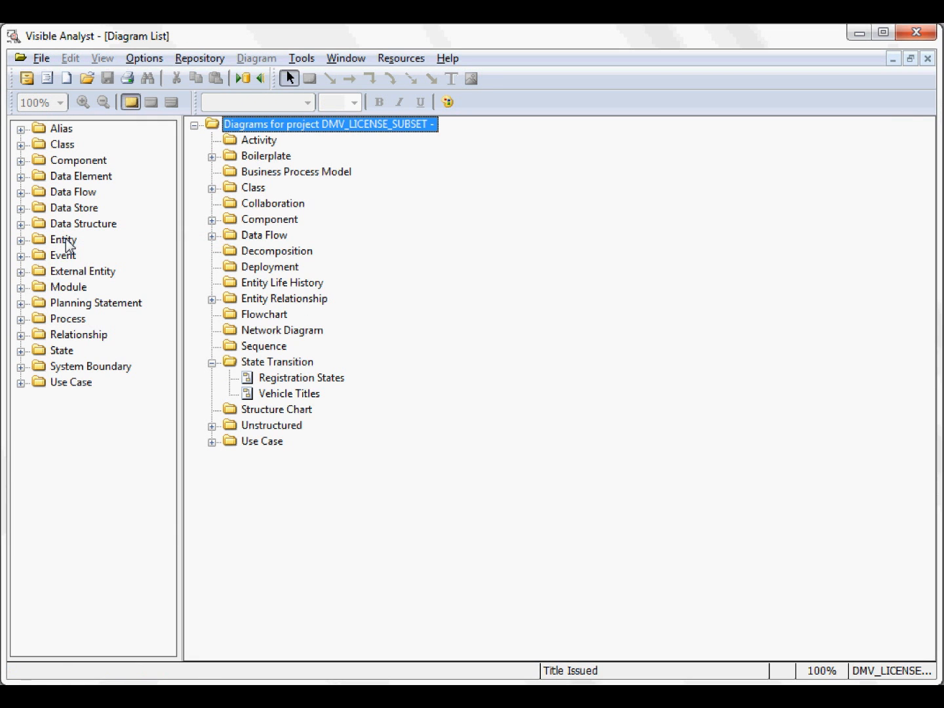
{"action": "left_click", "coordinate": [212, 189]}
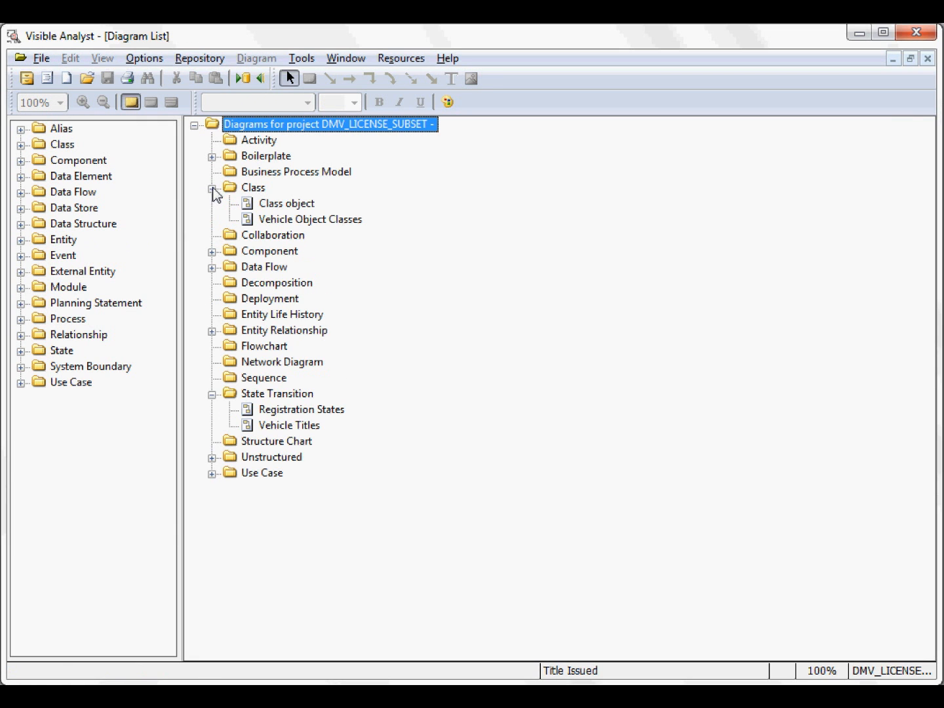
{"action": "double_click", "coordinate": [280, 225]}
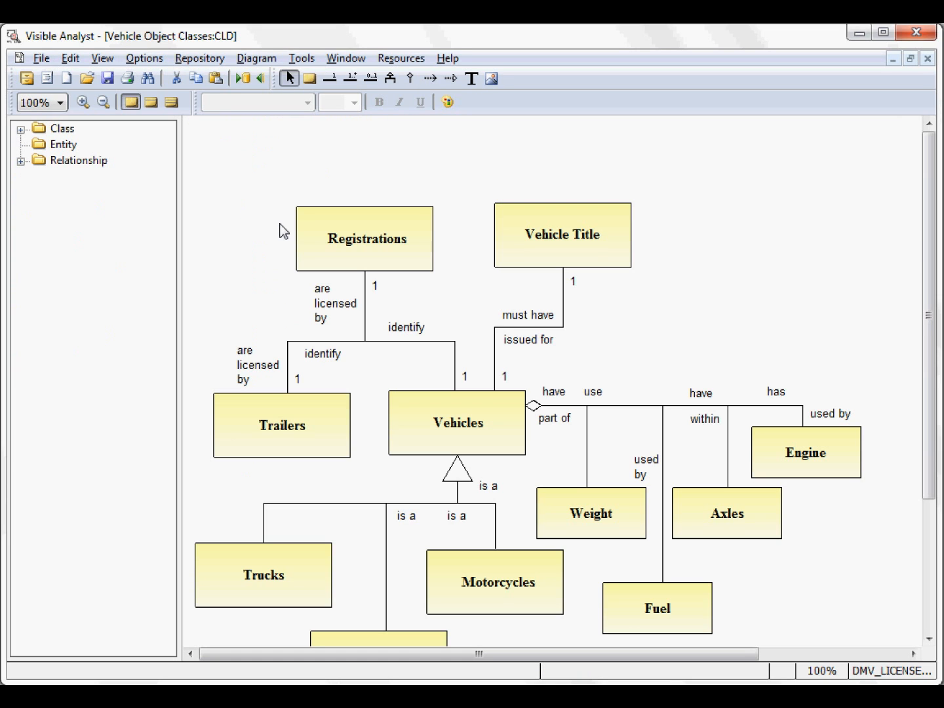
{"action": "left_click", "coordinate": [541, 262]}
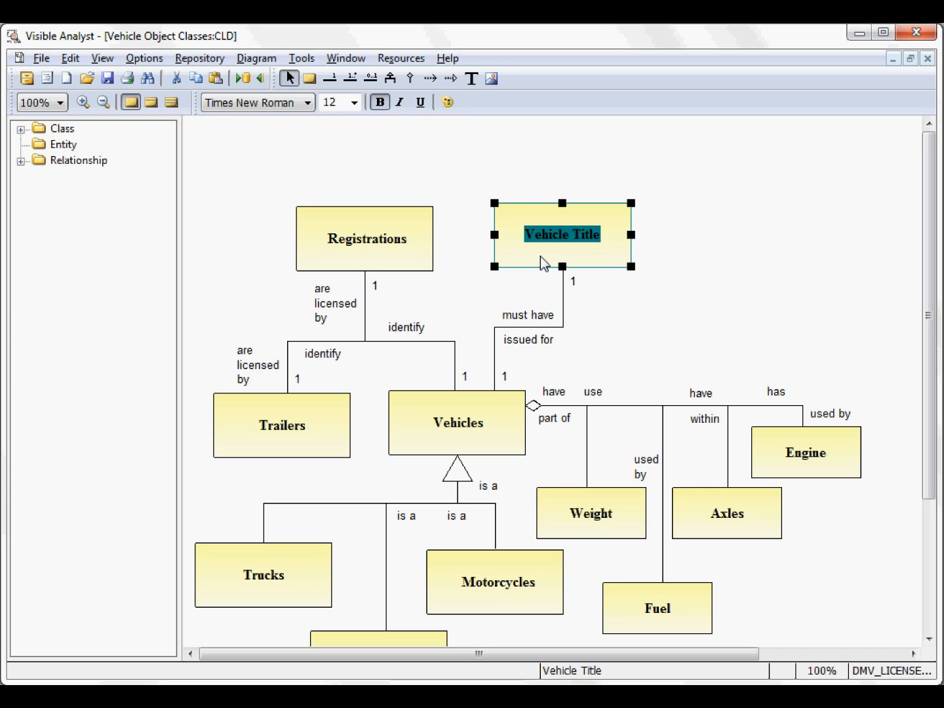
Explode the Vehicle Title class to the existing State Transition diagram "Vehicle Titles" as its child diagram.
{"action": "right_click", "coordinate": [542, 262]}
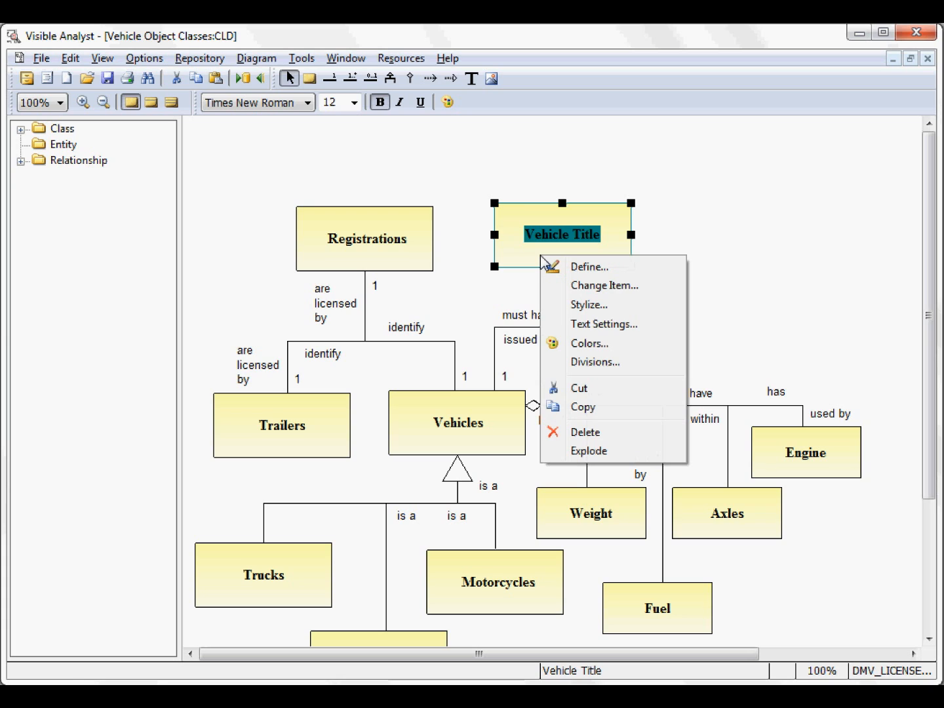
{"action": "left_click", "coordinate": [615, 454]}
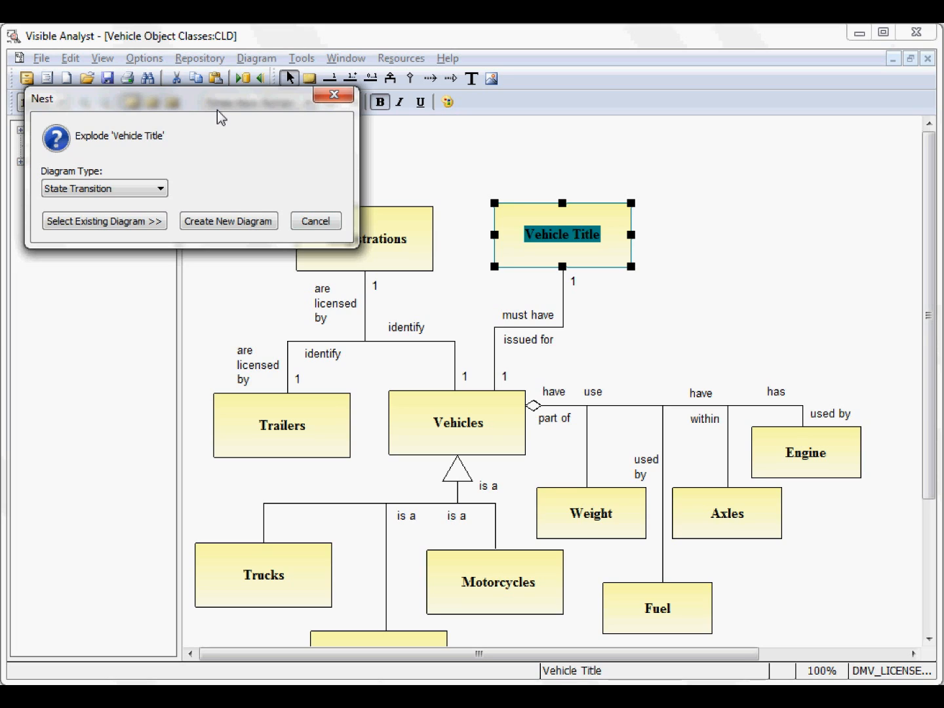
{"action": "left_click", "coordinate": [105, 221]}
{"action": "left_click", "coordinate": [78, 282]}
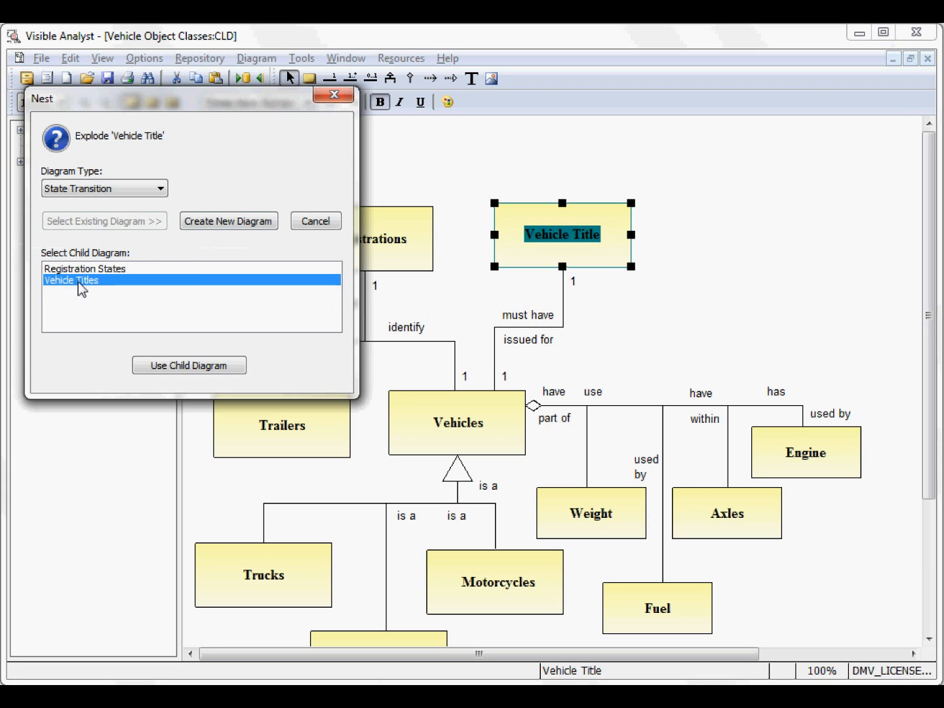
{"action": "left_click", "coordinate": [196, 366]}
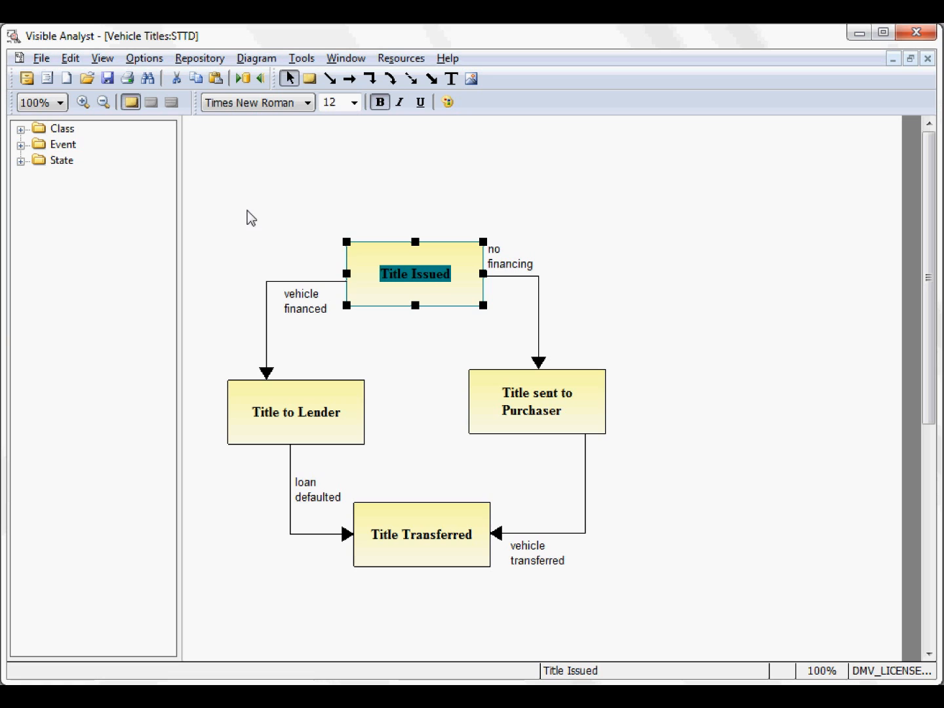
Save the Vehicle Titles diagram together with its nested parent diagram, and clear the selection of the Title Issued state.
{"action": "left_click", "coordinate": [107, 80]}
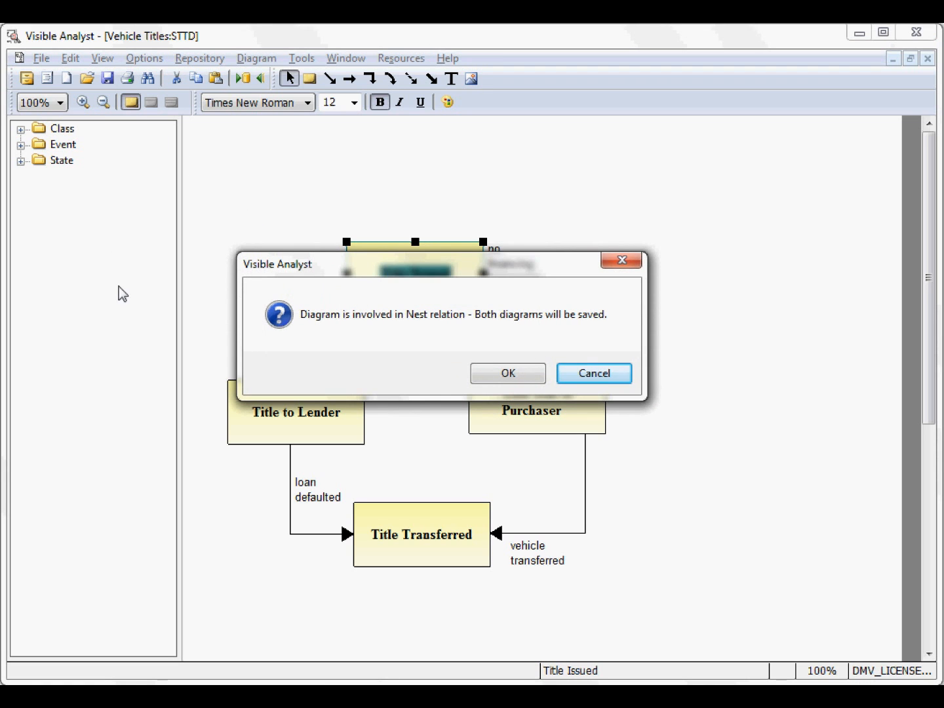
{"action": "left_click", "coordinate": [508, 375]}
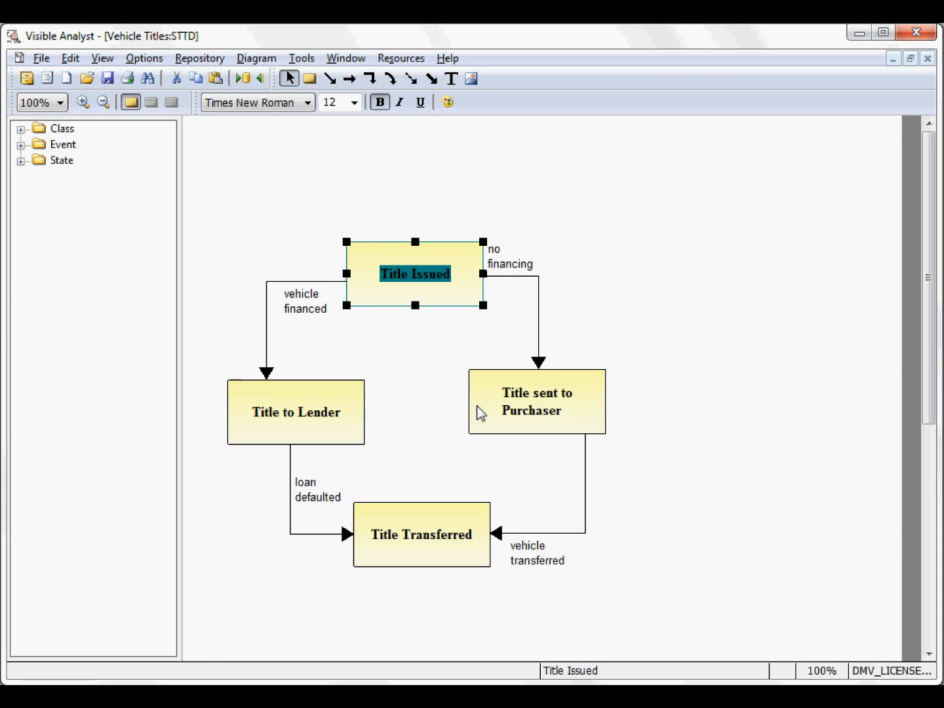
{"action": "left_click", "coordinate": [426, 352]}
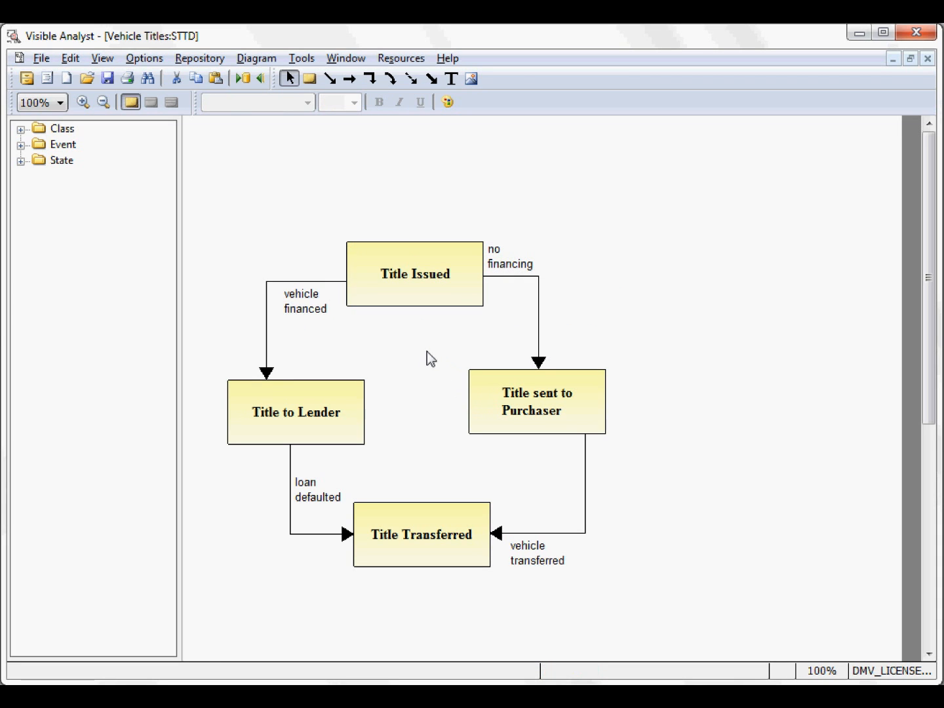
Check the nesting link by going to the parent class diagram and exploding Vehicle Title back to its state diagram.
{"action": "right_click", "coordinate": [583, 188]}
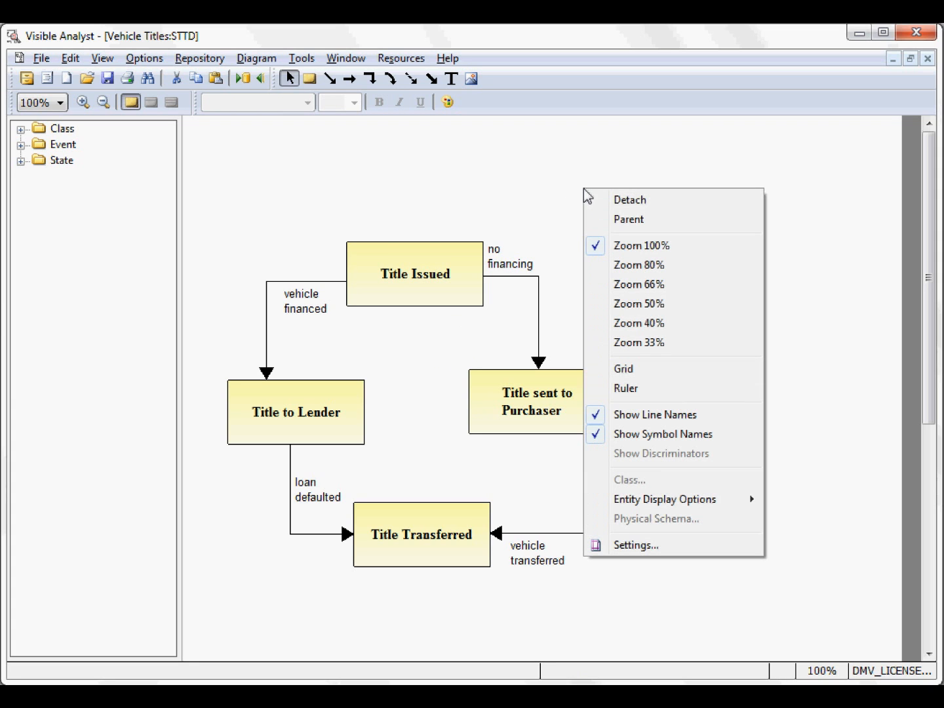
{"action": "left_click", "coordinate": [619, 226]}
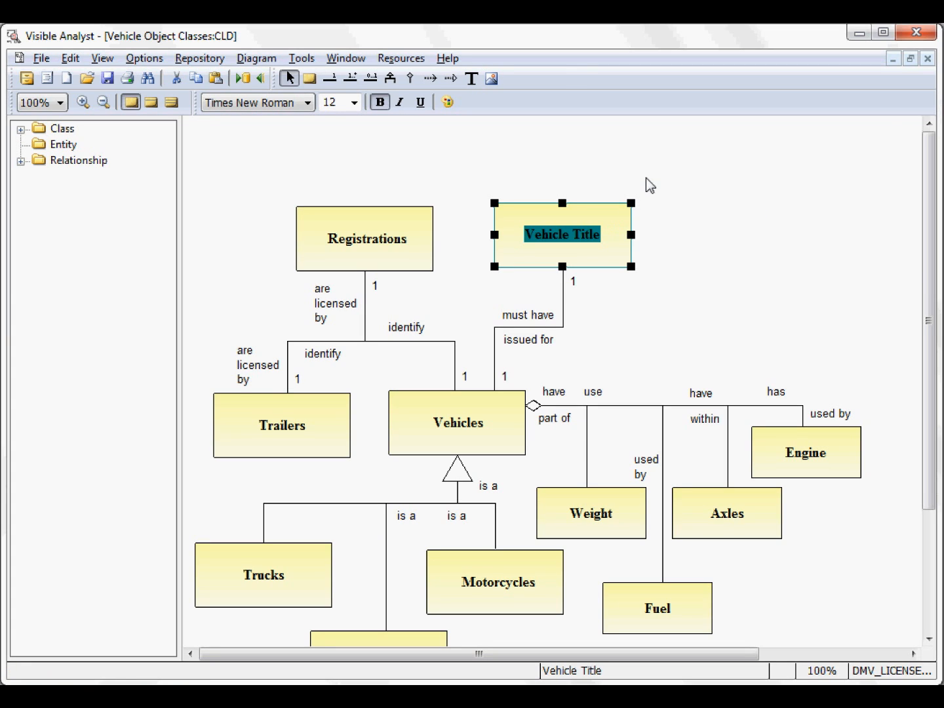
{"action": "right_click", "coordinate": [593, 262]}
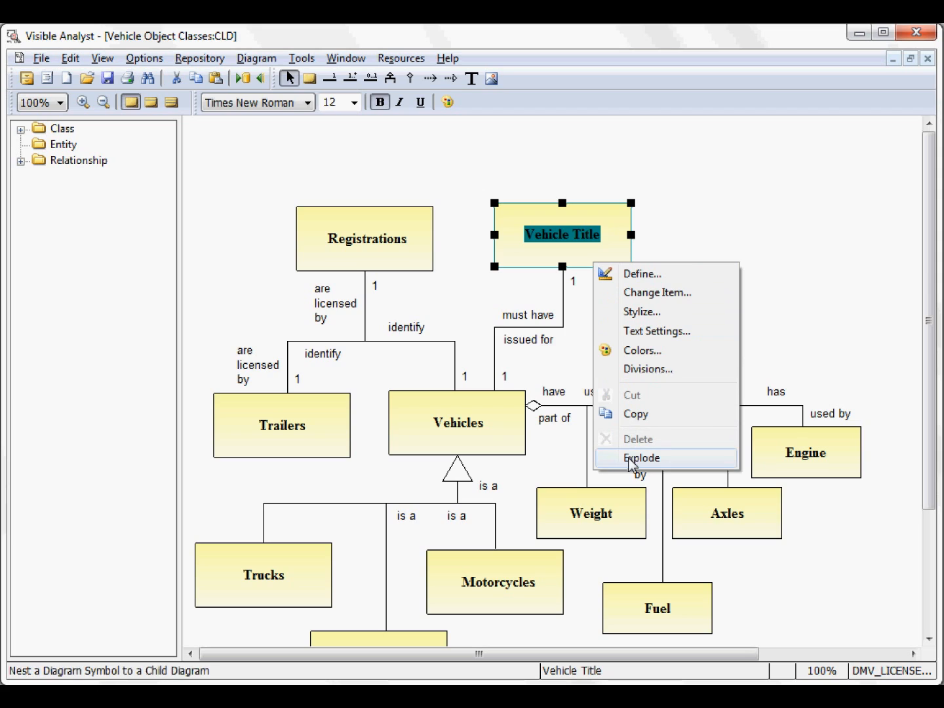
{"action": "left_click", "coordinate": [619, 458]}
{"action": "right_click", "coordinate": [605, 227]}
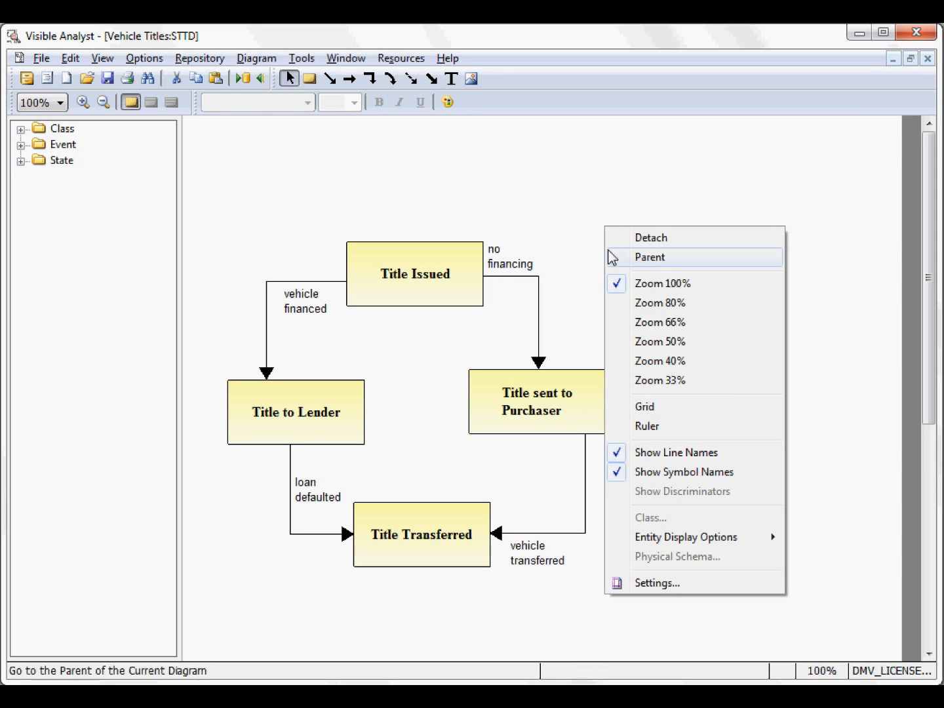
{"action": "left_click", "coordinate": [539, 179]}
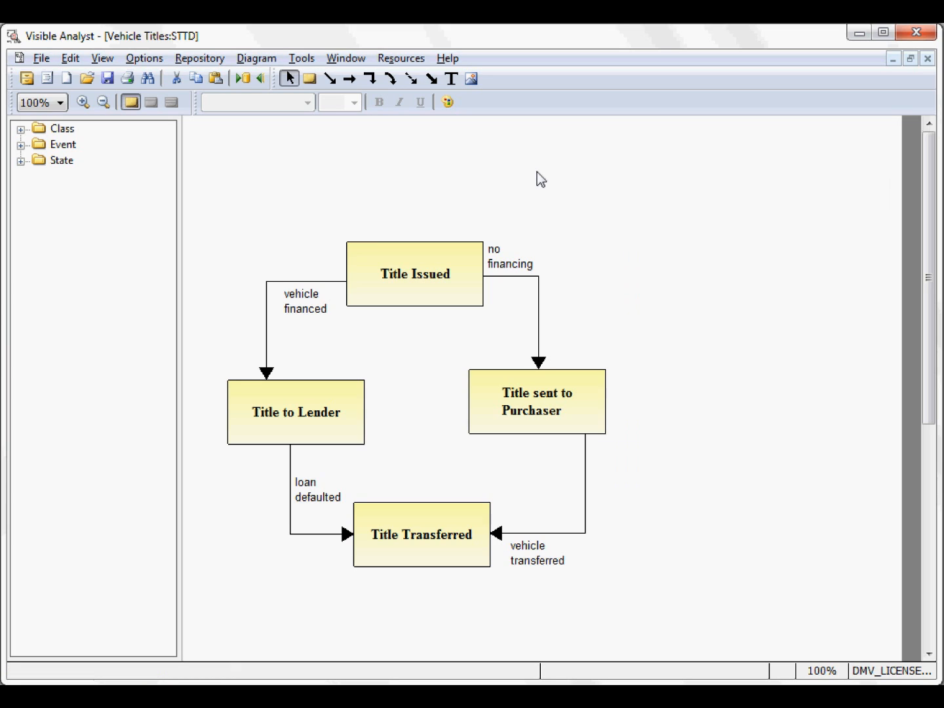